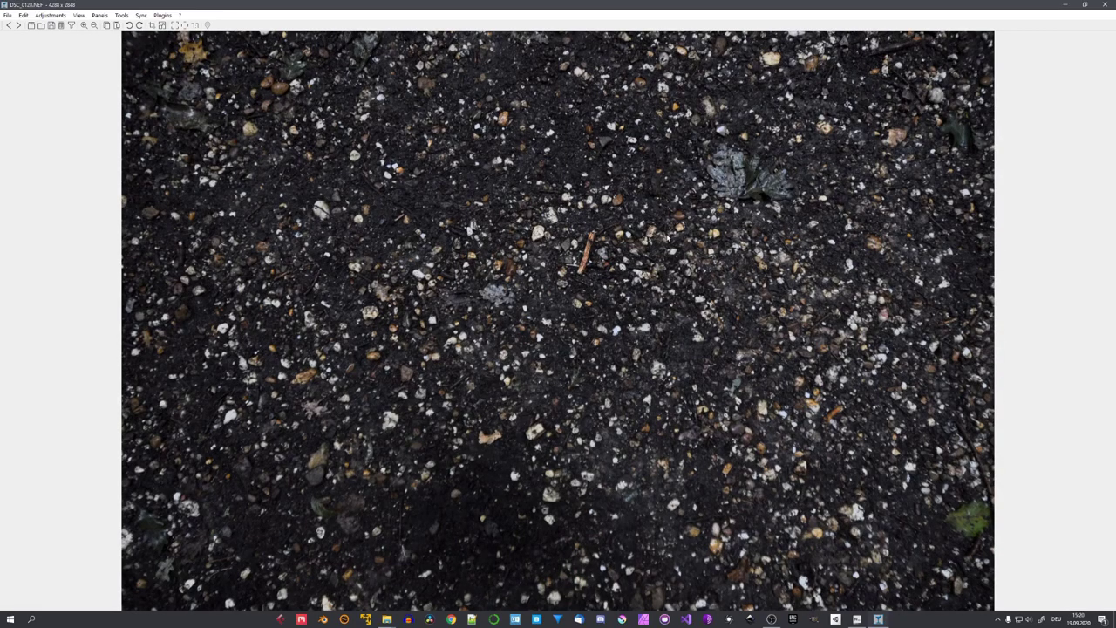
Browse the ground-scan photos in the RAW viewer, close it, and select all NEF files in Explorer.
key("Left")
key("Left")
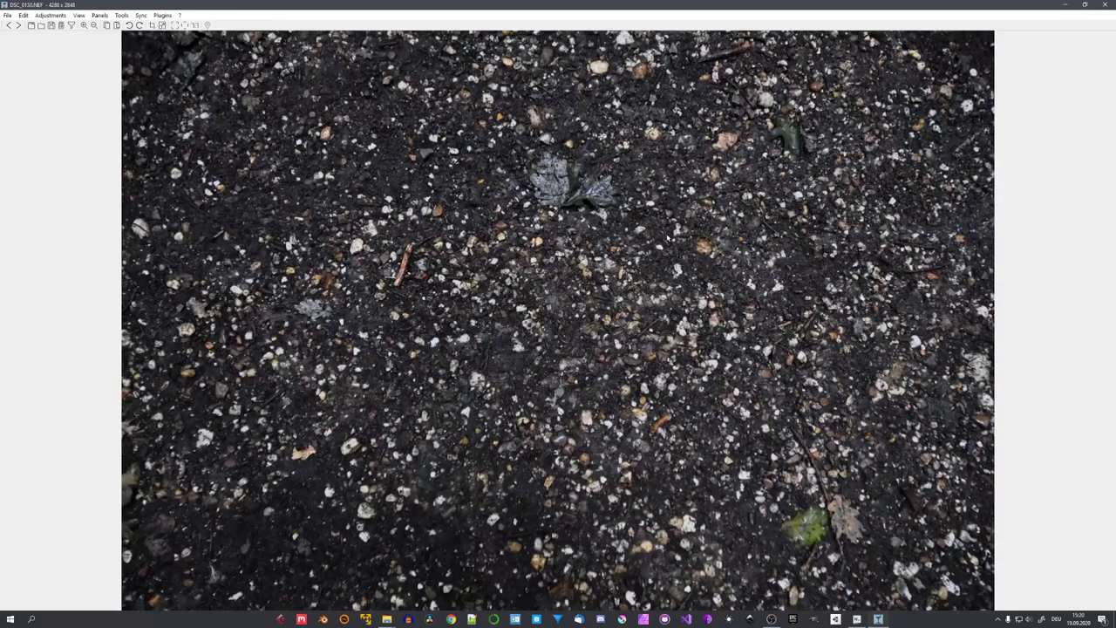
key("Left")
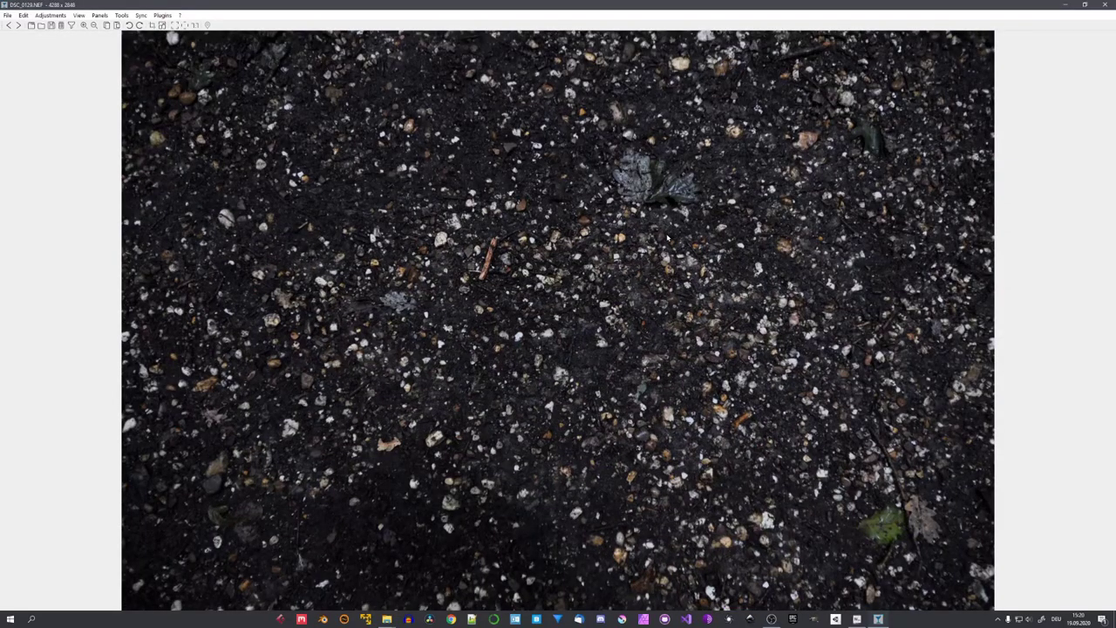
key("Left")
key("Escape")
mouse_move(476, 185)
left_mouse_down()
mouse_move(371, 111)
mouse_move(433, 155)
left_mouse_up()
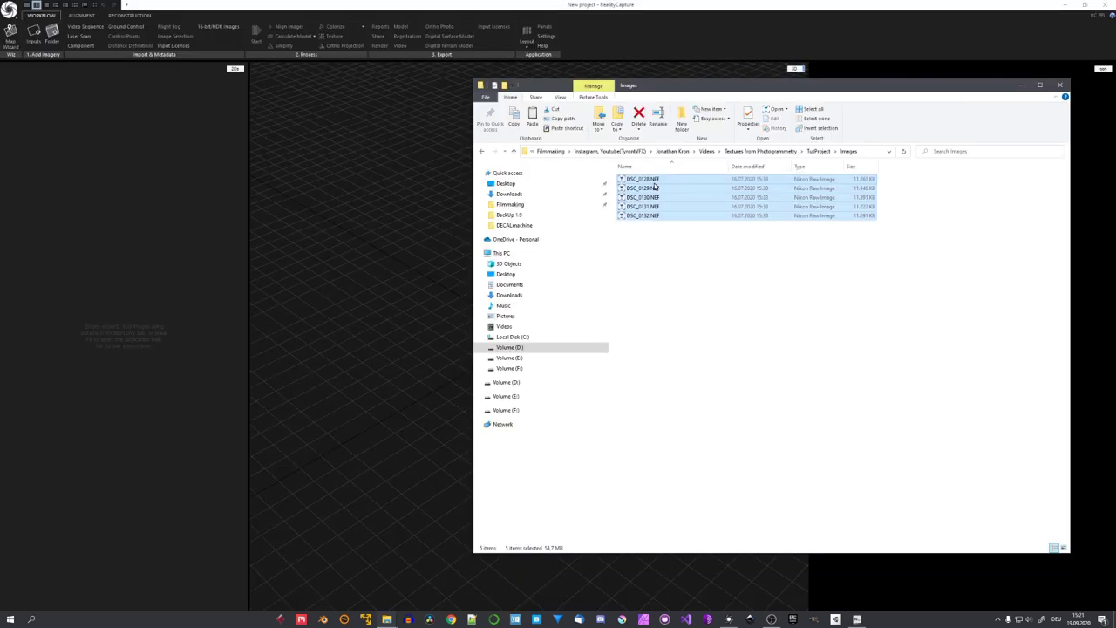
Import the selected NEF photos into RealityCapture and inspect the properties of individual images.
mouse_move(655, 183)
left_mouse_down()
mouse_move(137, 188)
mouse_move(114, 177)
left_mouse_up()
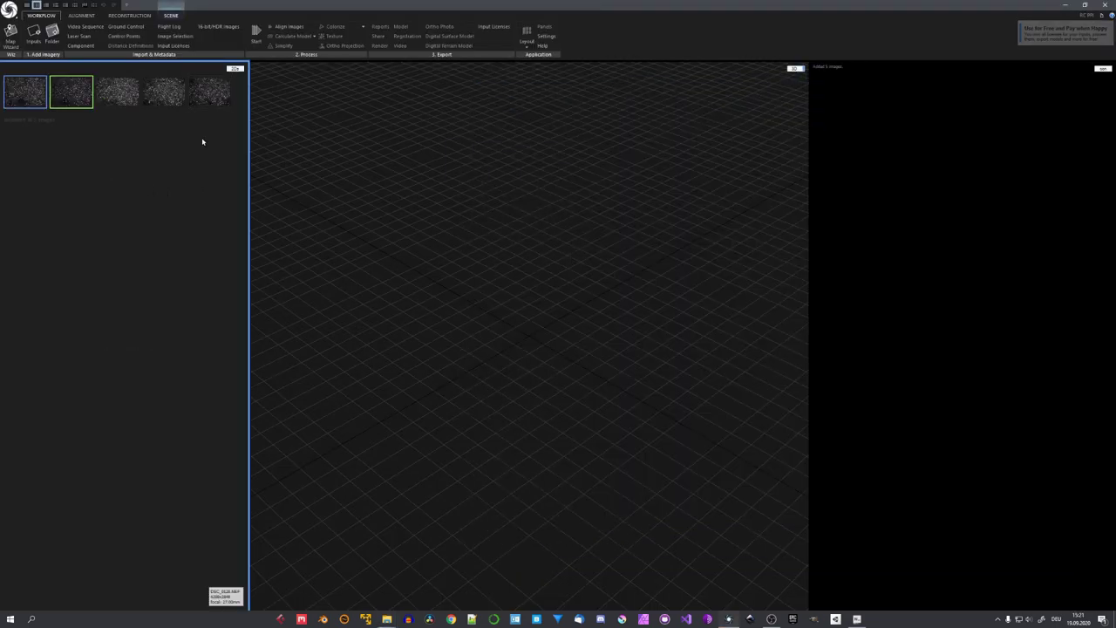
left_click(214, 97)
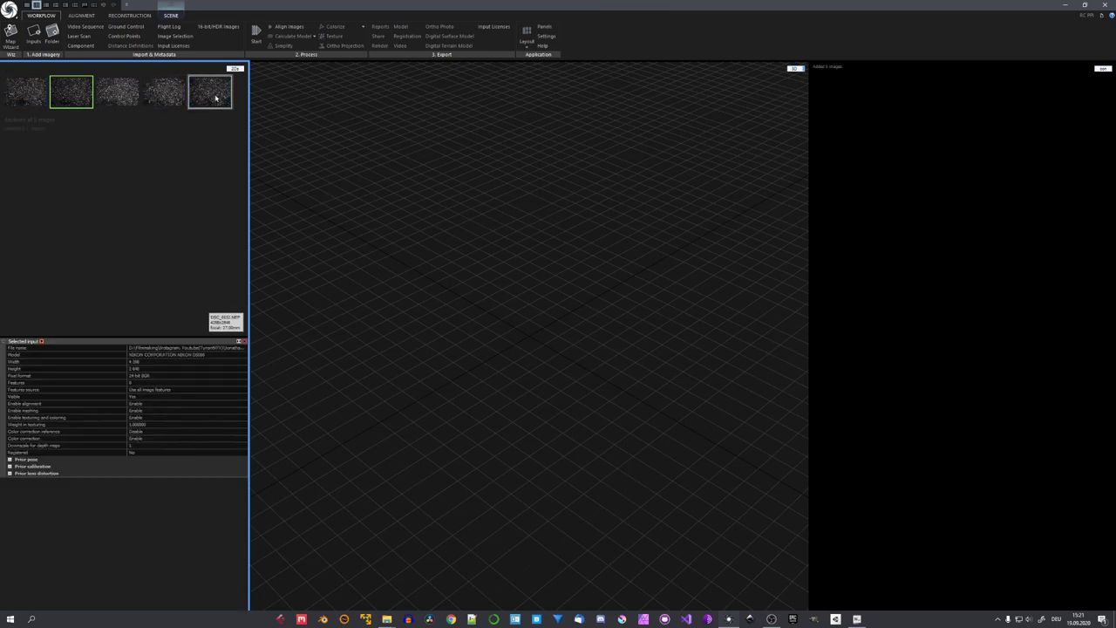
left_click(173, 96)
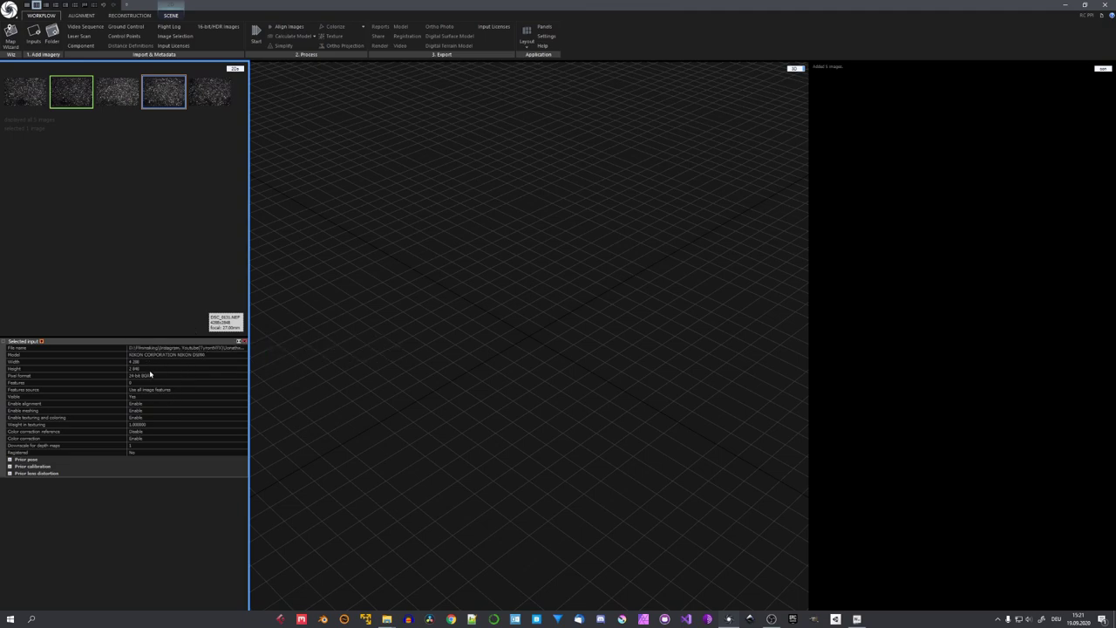
key("Home")
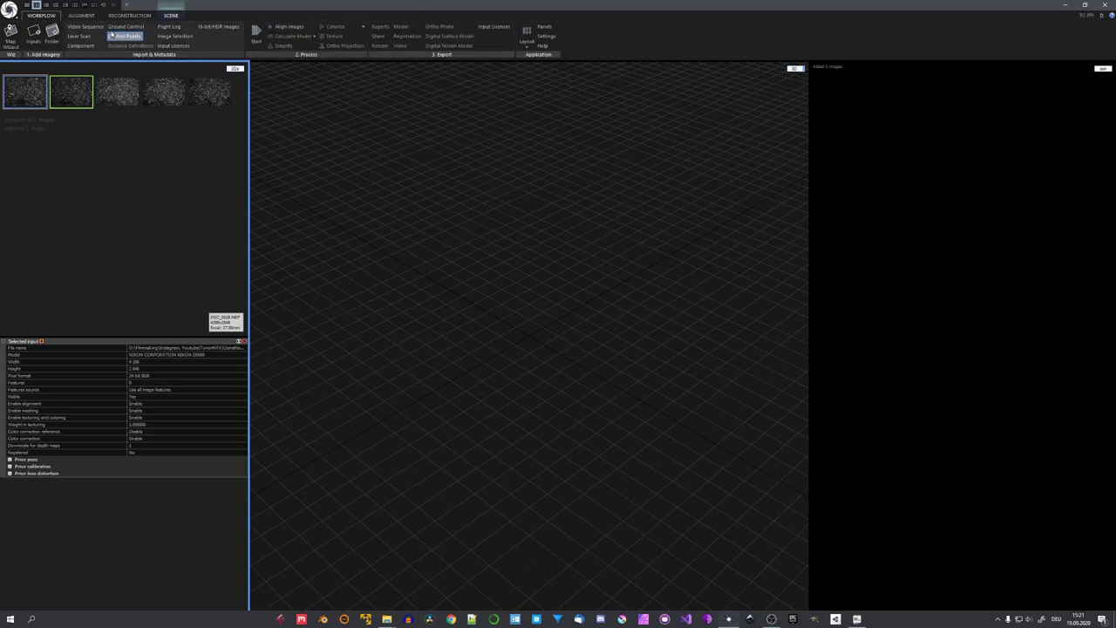
Run Align Images on the five photos and orbit to check the cameras and sparse point cloud.
left_click(81, 16)
left_click(10, 35)
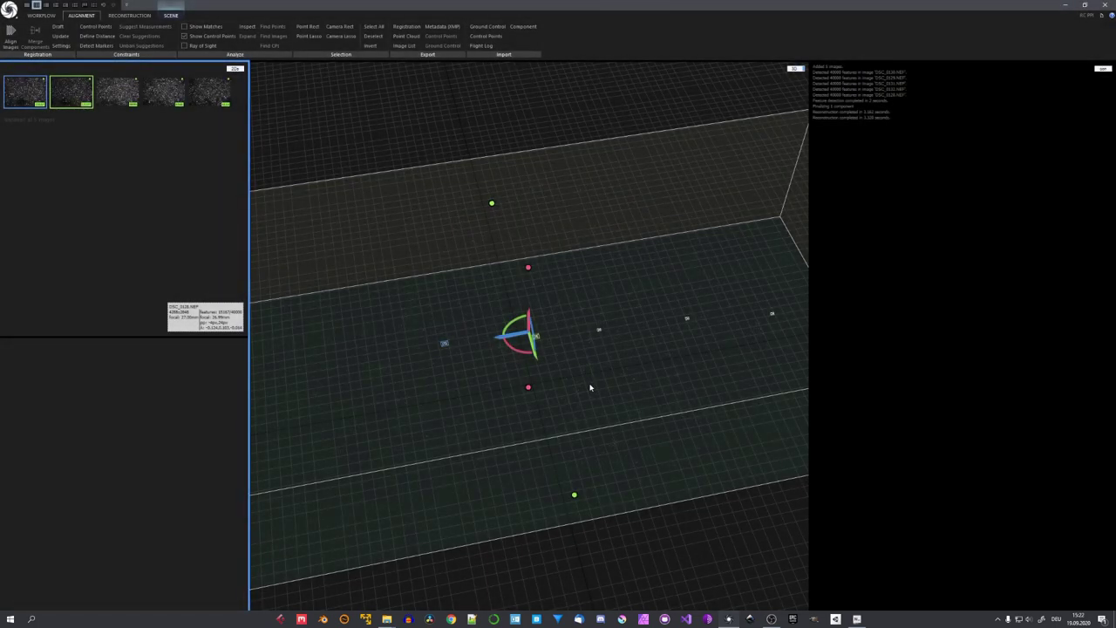
mouse_move(615, 253)
left_mouse_down()
mouse_move(513, 312)
mouse_move(560, 348)
mouse_move(607, 307)
left_mouse_up()
mouse_move(611, 370)
left_mouse_down()
mouse_move(576, 344)
mouse_move(551, 348)
mouse_move(527, 312)
mouse_move(528, 339)
mouse_move(570, 340)
mouse_move(558, 332)
left_mouse_up()
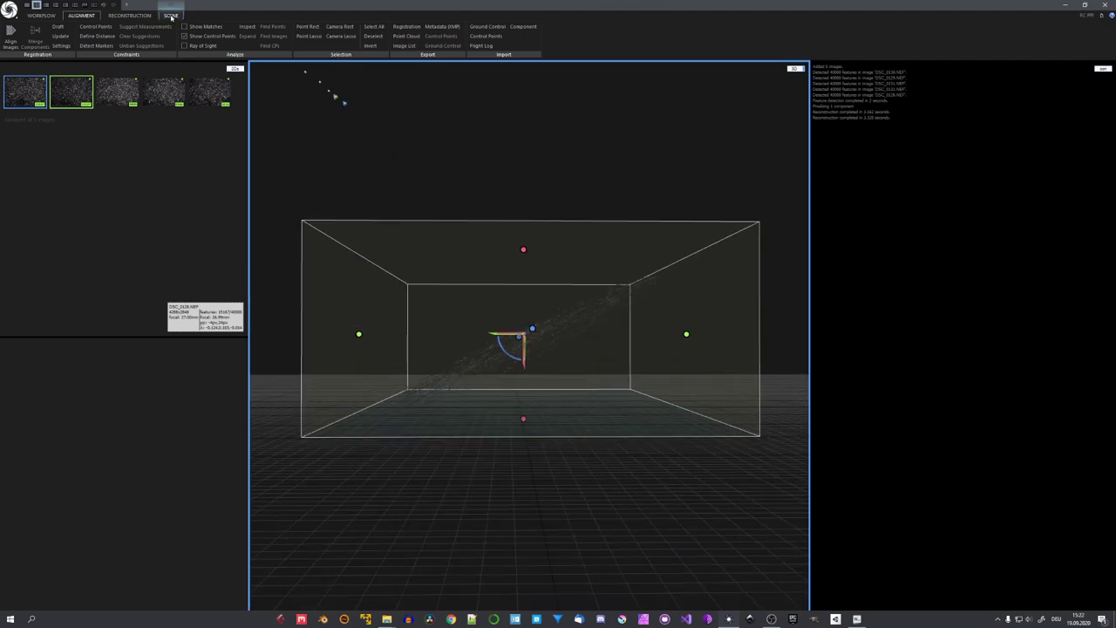
Use Set Ground Plane on the Reconstruction tab to level the scan's orientation.
left_click(129, 15)
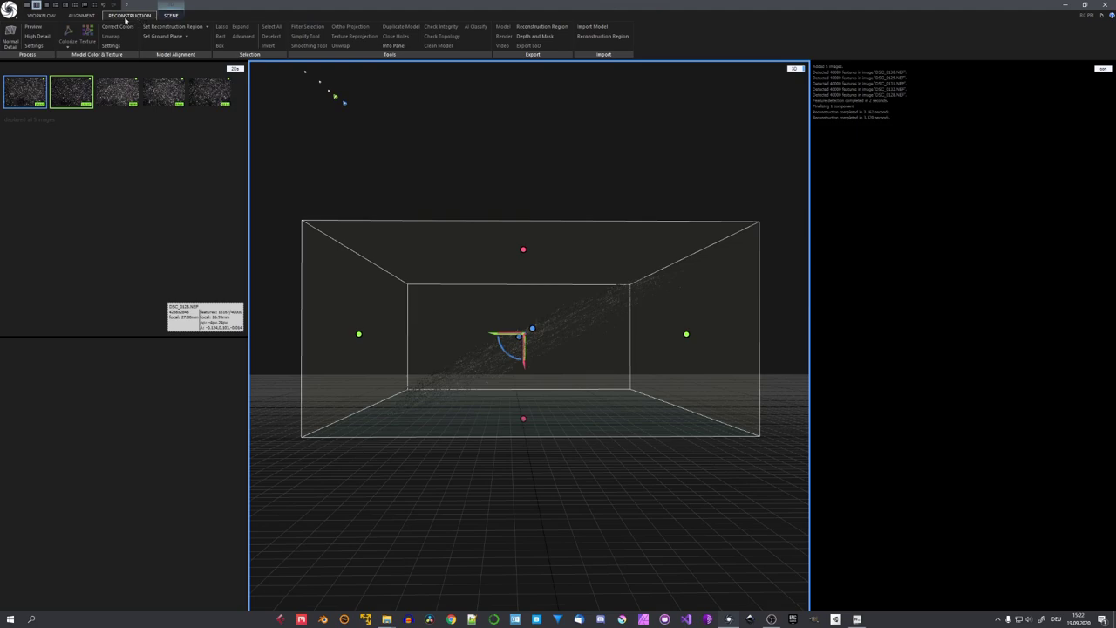
left_click(163, 38)
mouse_move(584, 375)
left_mouse_down()
mouse_move(550, 379)
mouse_move(555, 392)
left_mouse_up()
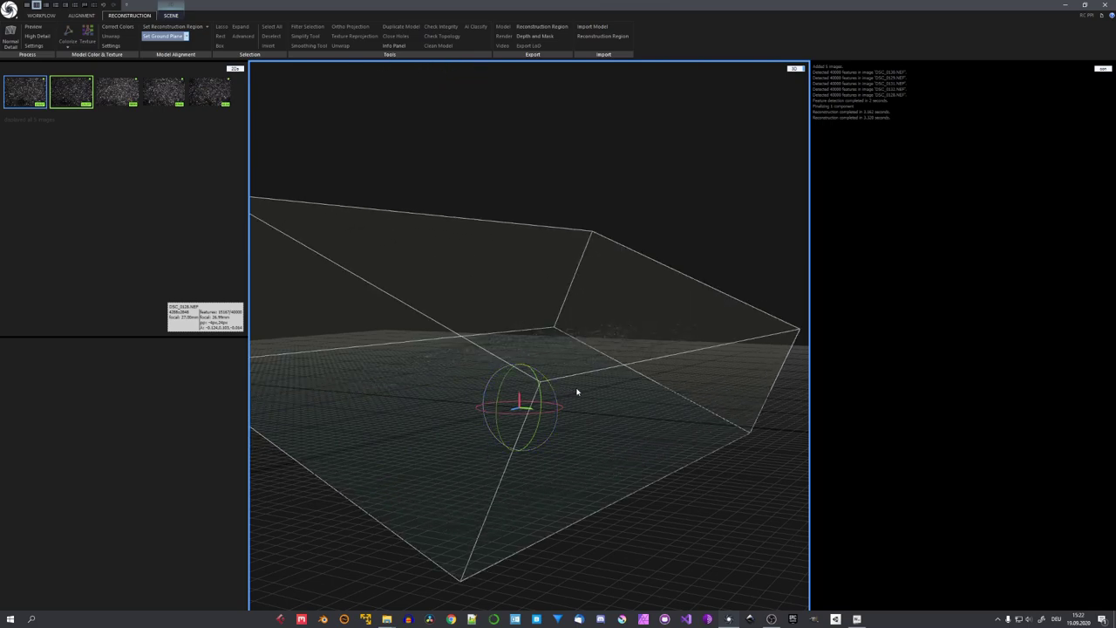
key("Return")
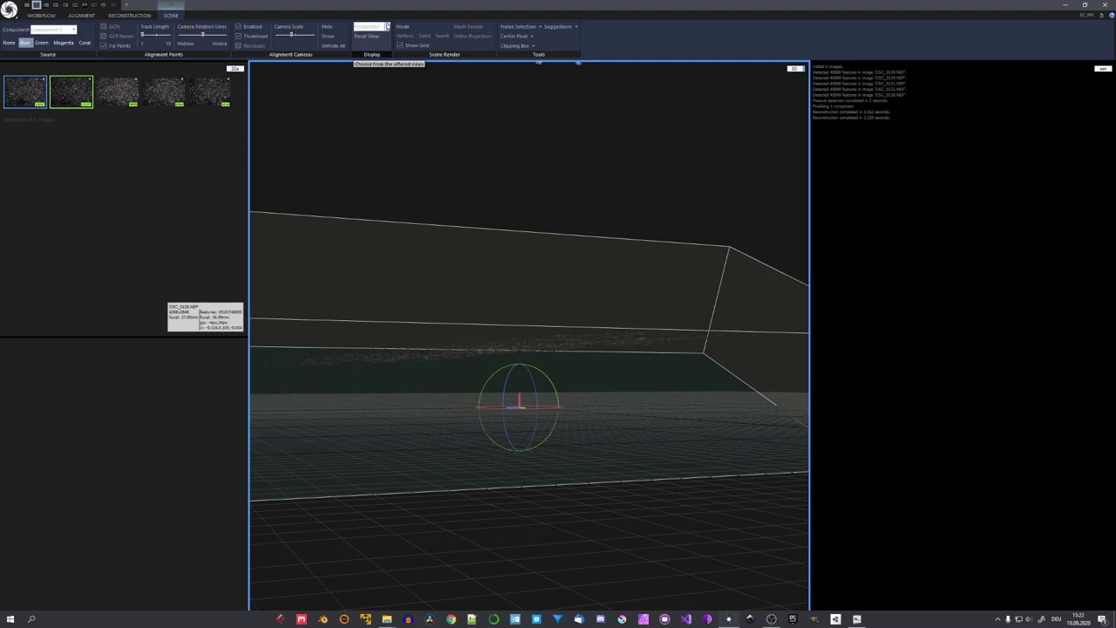
Check the levelled scan from the Left and Right preset views, then return to Perspective.
left_click(387, 27)
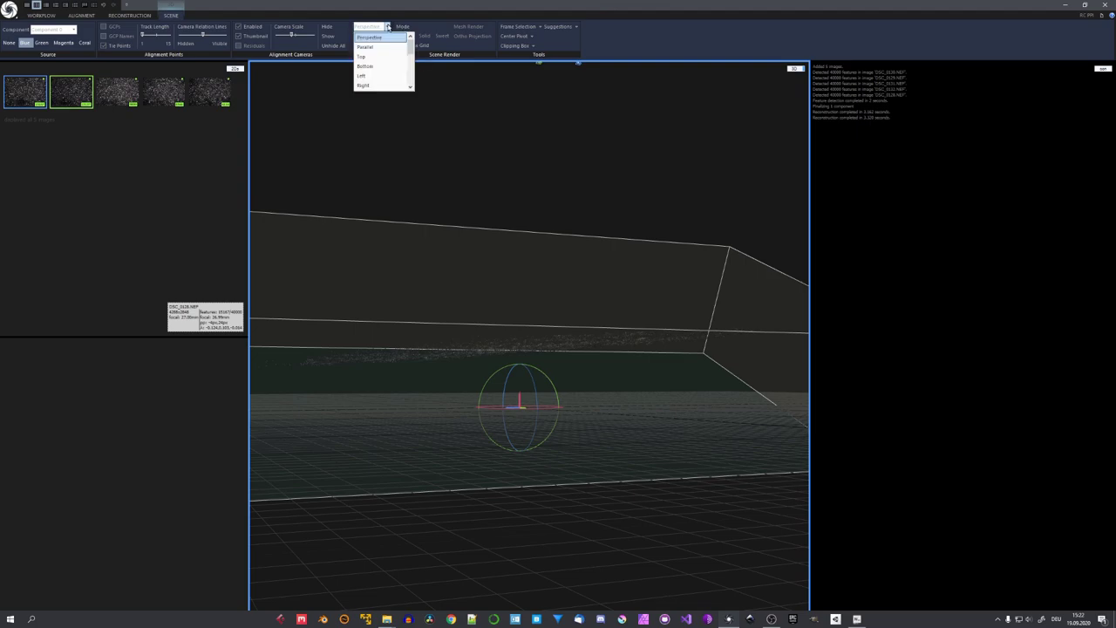
left_click(369, 76)
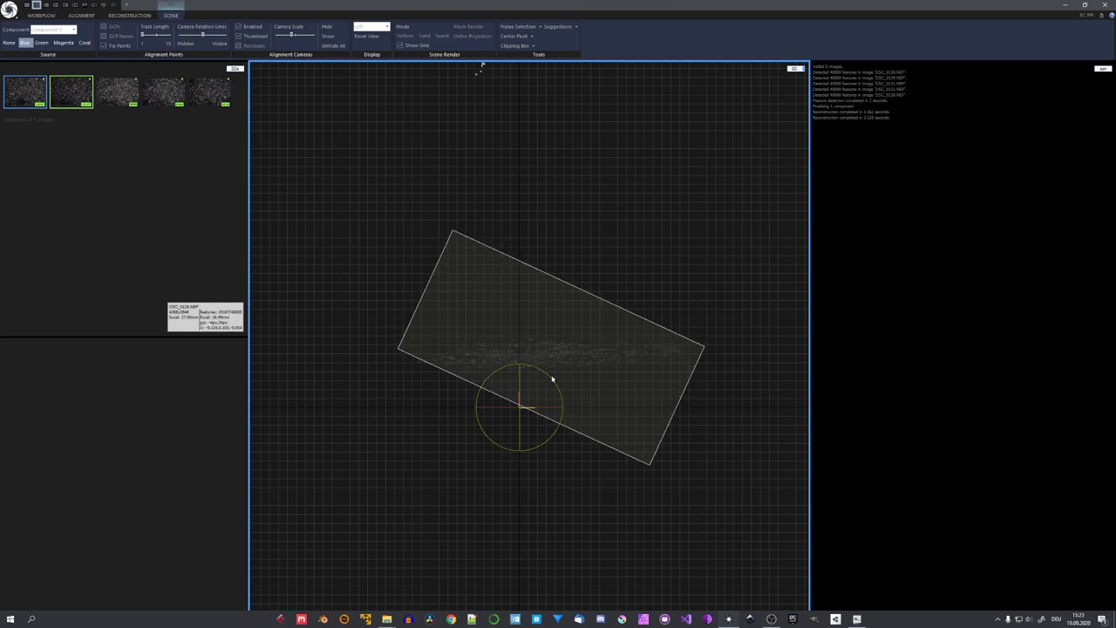
left_click(386, 27)
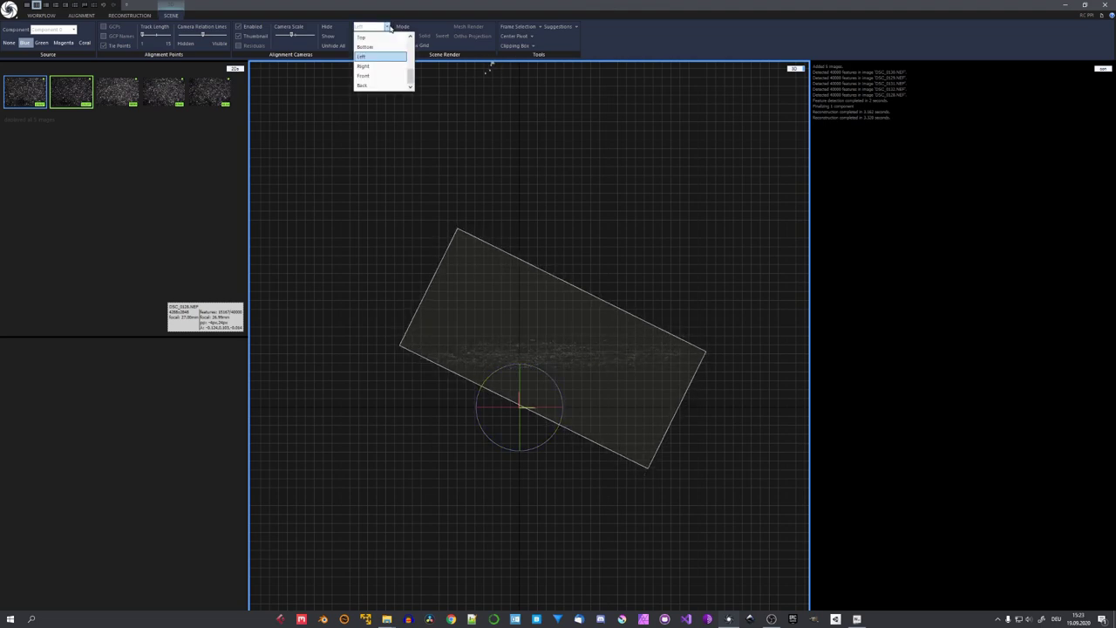
left_click(369, 66)
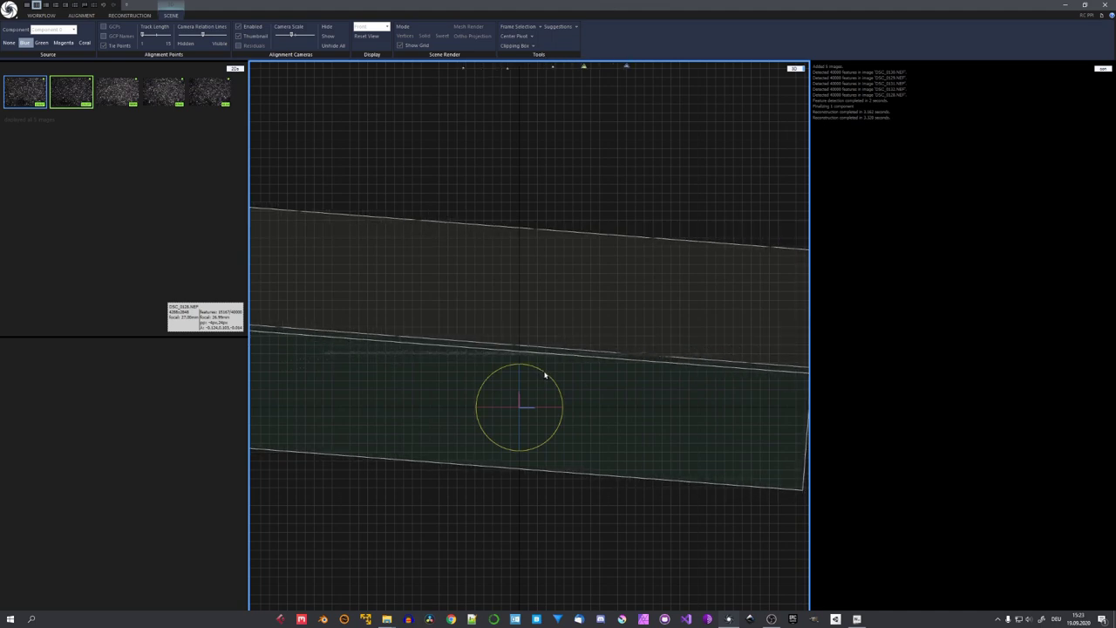
left_click(386, 27)
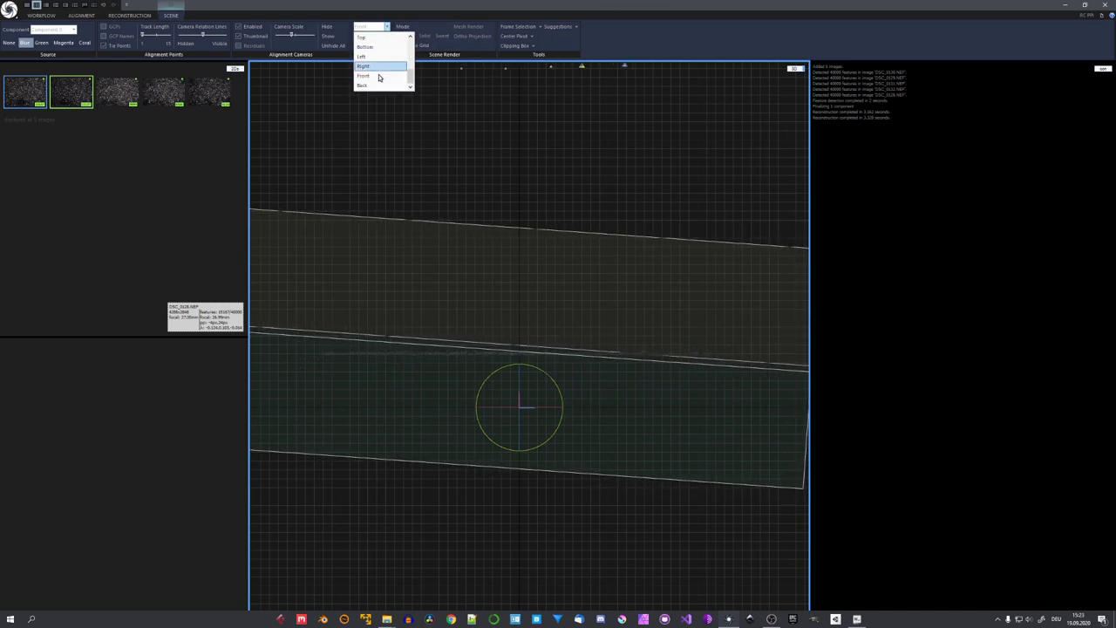
left_click(389, 39)
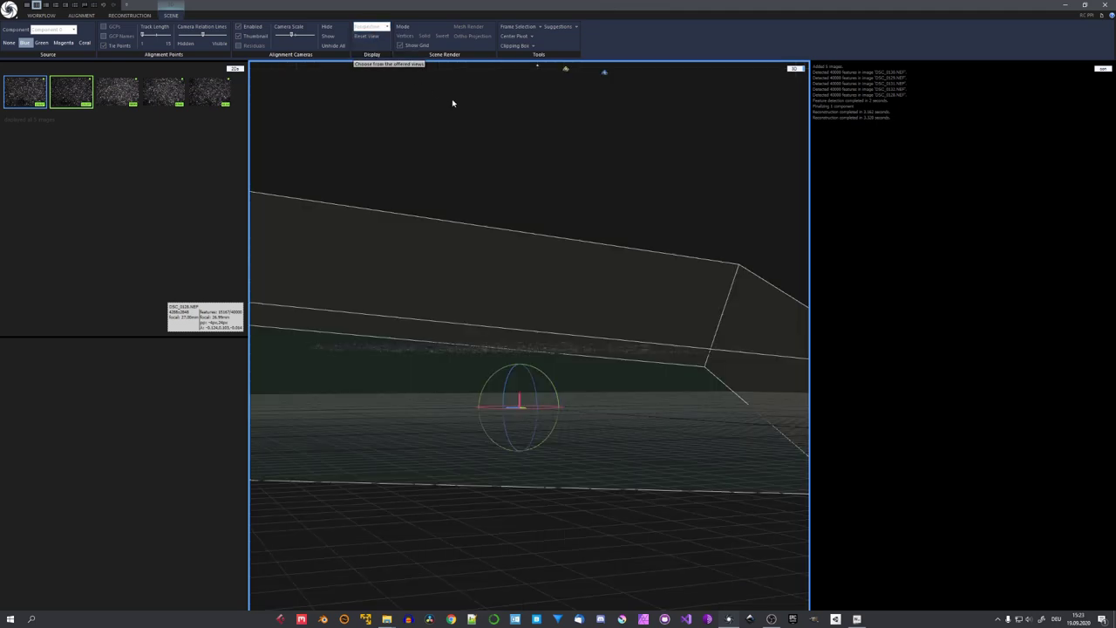
Inspect the region box from the Bottom preset view and return to Perspective.
mouse_move(588, 351)
left_mouse_down()
mouse_move(476, 367)
mouse_move(529, 363)
left_mouse_up()
scroll(527, 384, "up", 5)
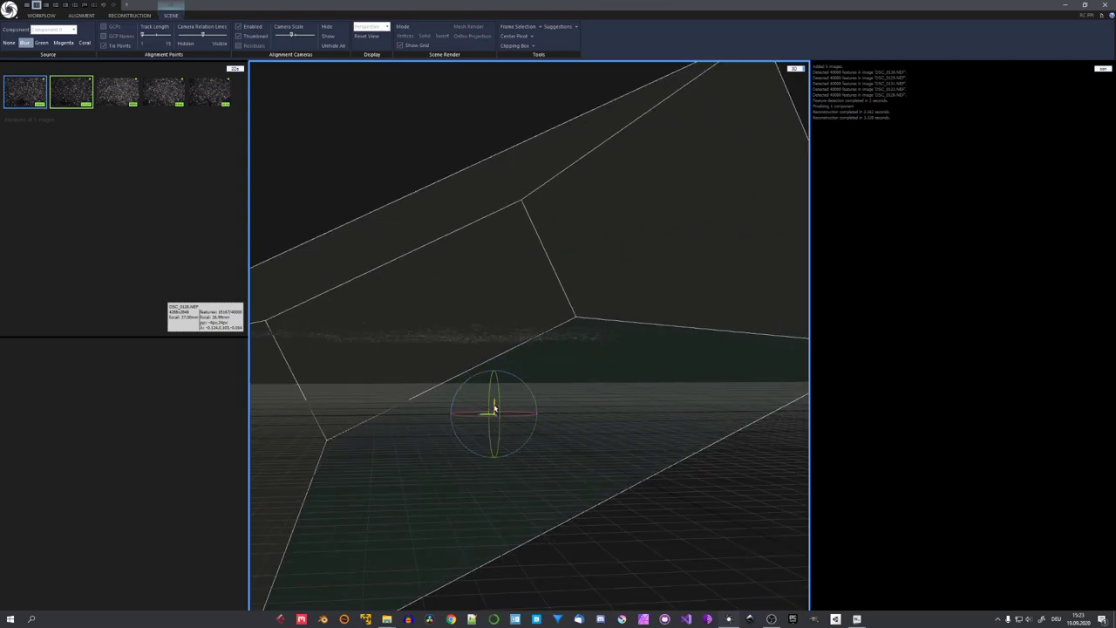
mouse_move(495, 405)
left_mouse_down()
mouse_move(491, 476)
mouse_move(566, 433)
mouse_move(546, 435)
left_mouse_up()
left_click(375, 26)
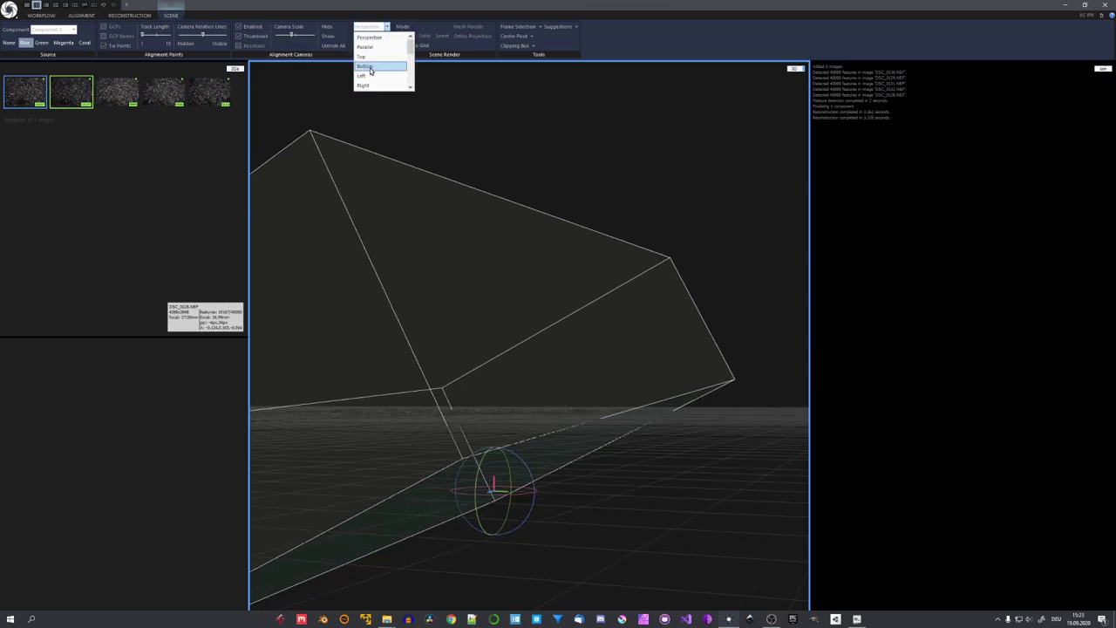
left_click(367, 66)
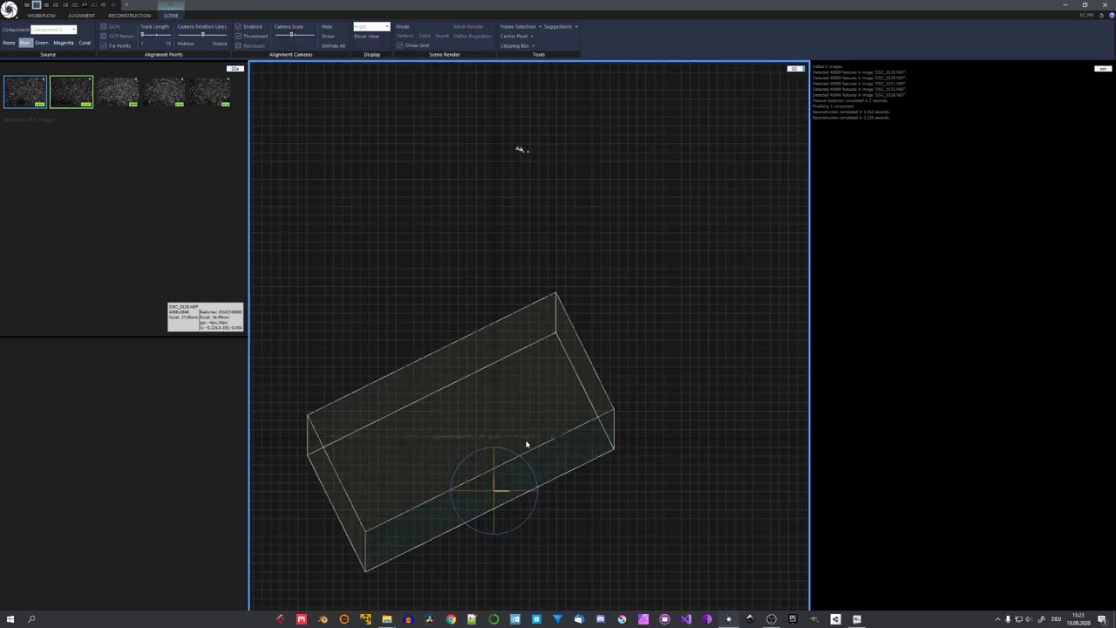
scroll(526, 445, "up", 3)
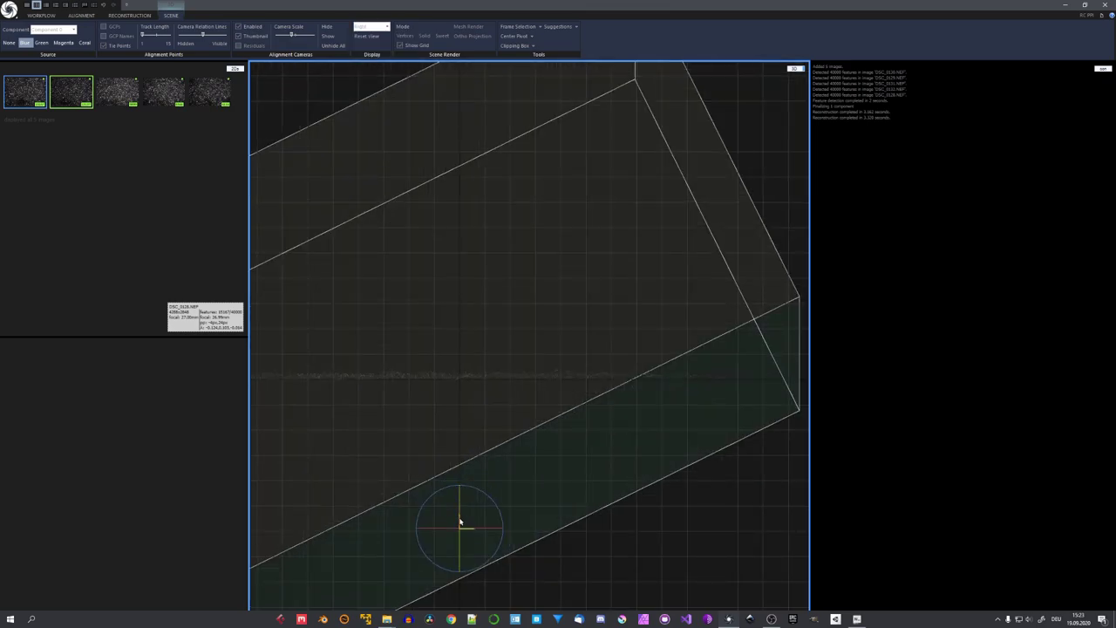
scroll(459, 393, "down", 3)
scroll(333, 392, "down", 2)
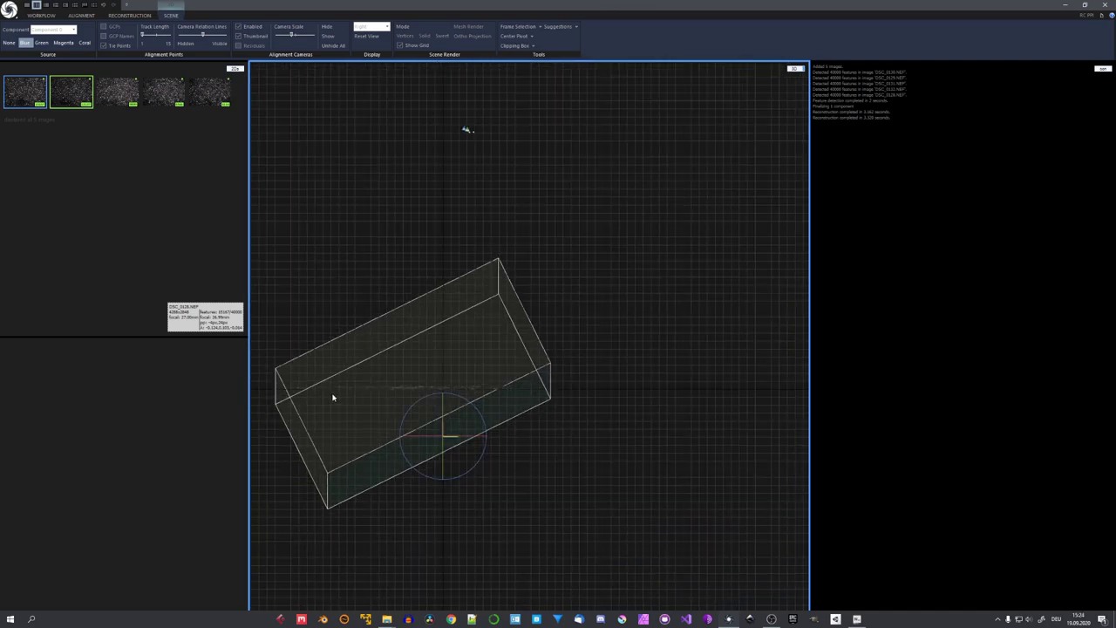
scroll(416, 304, "up", 1)
scroll(416, 305, "down", 1)
left_click(371, 27)
left_click(369, 36)
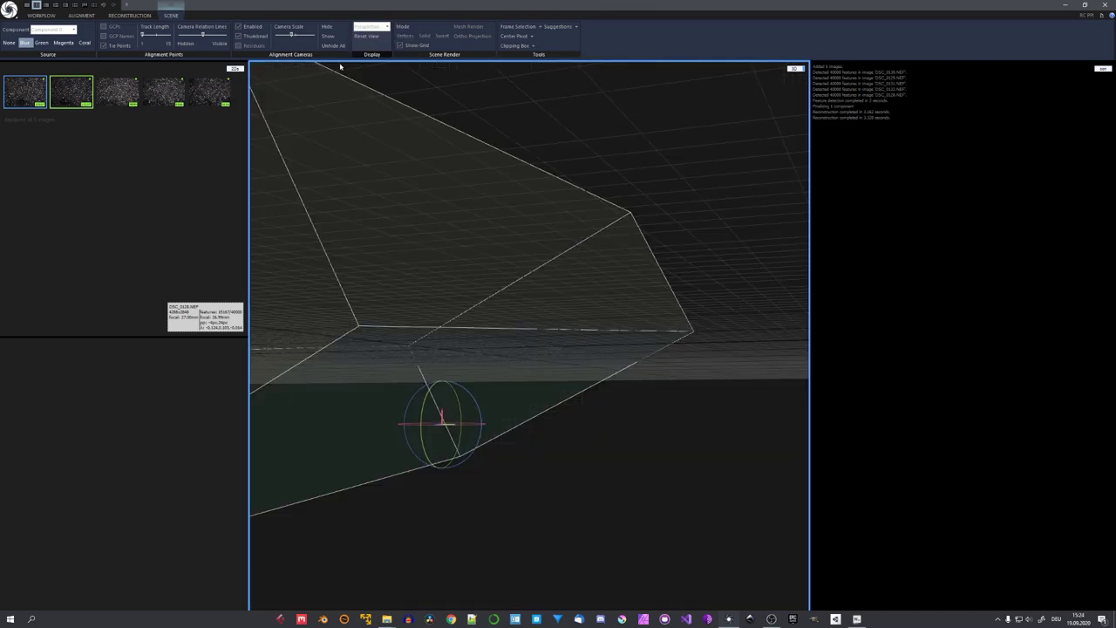
left_click(129, 16)
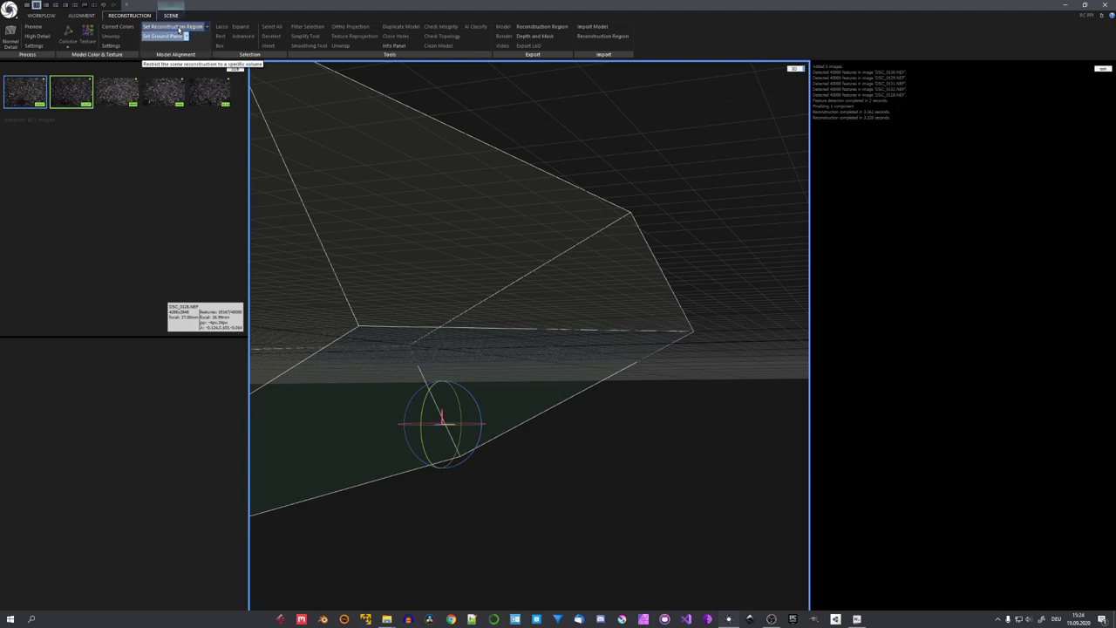
Fit the reconstruction region to the scan and build a Normal Detail mesh of the soil.
left_click(179, 29)
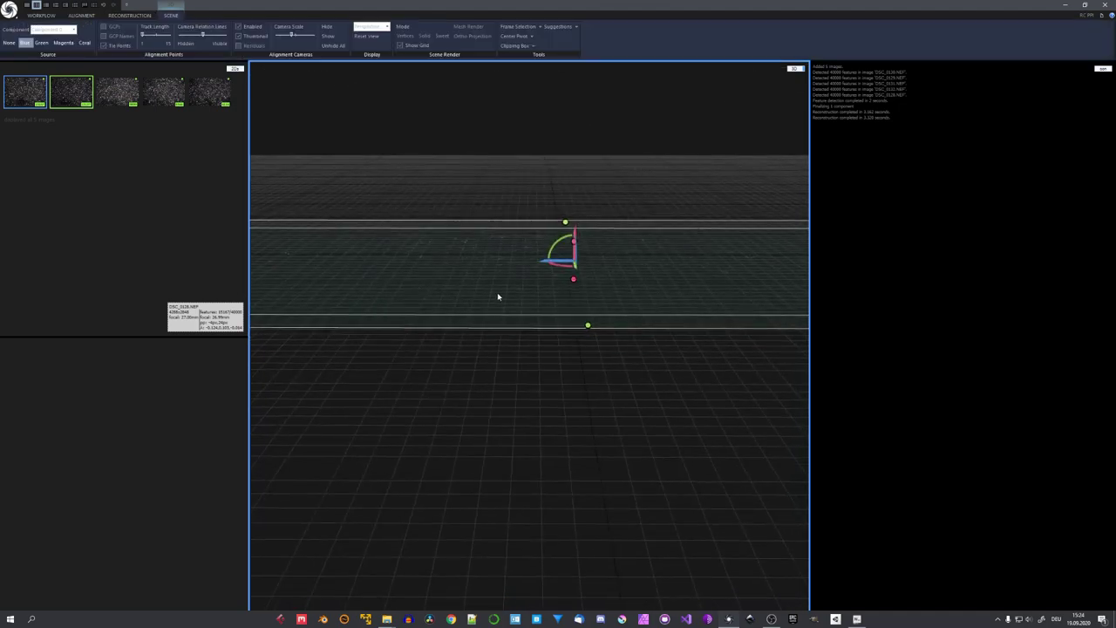
left_click_drag(498, 297, 422, 311)
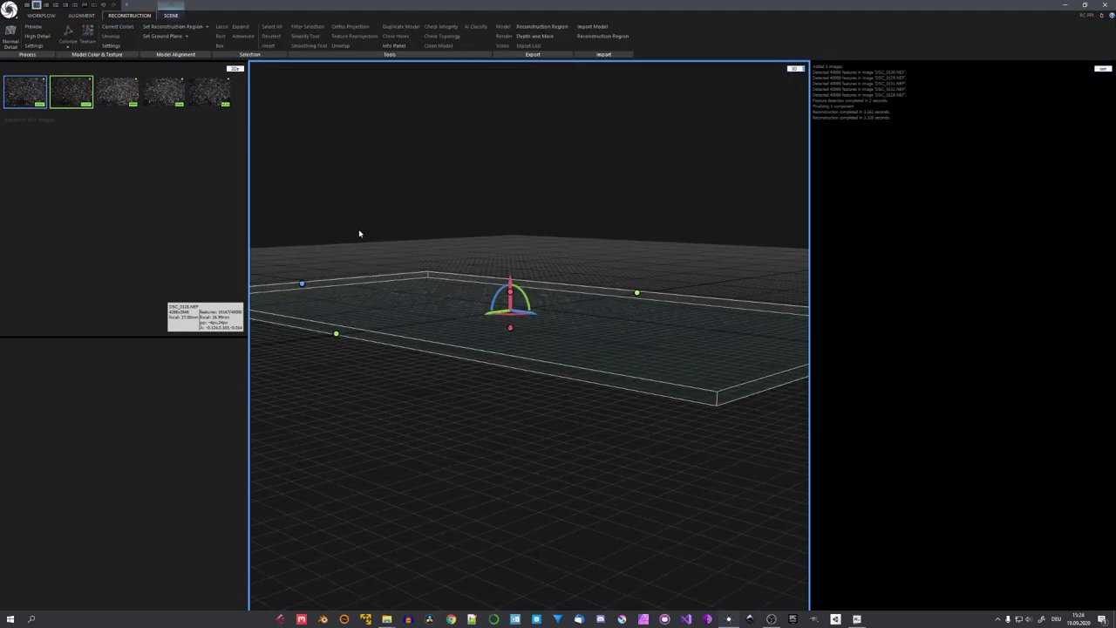
left_click_drag(360, 234, 390, 237)
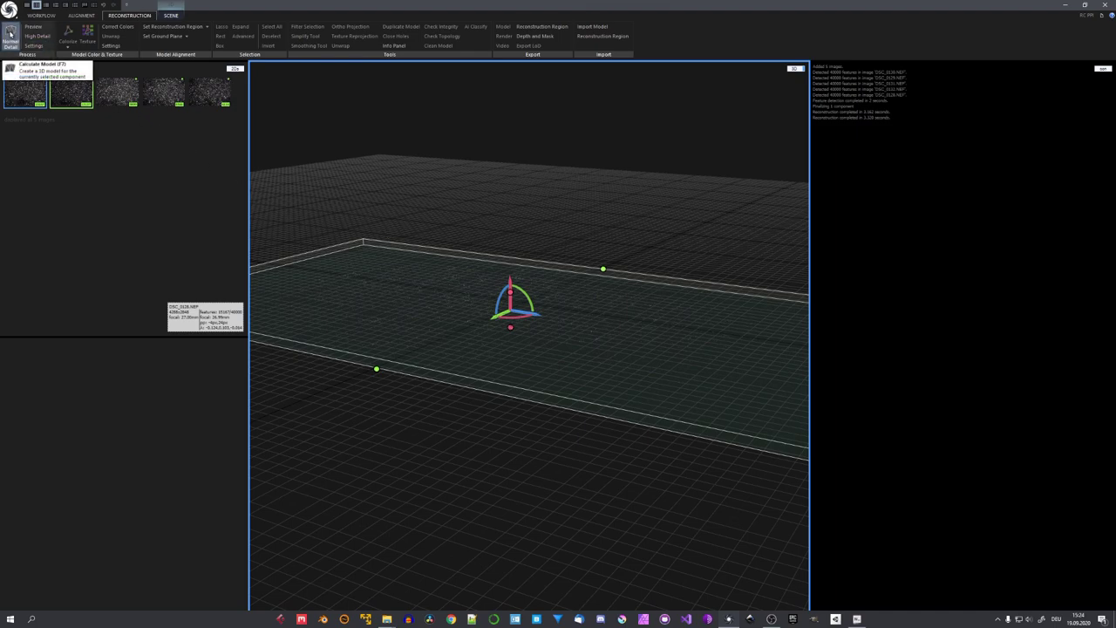
left_click(12, 39)
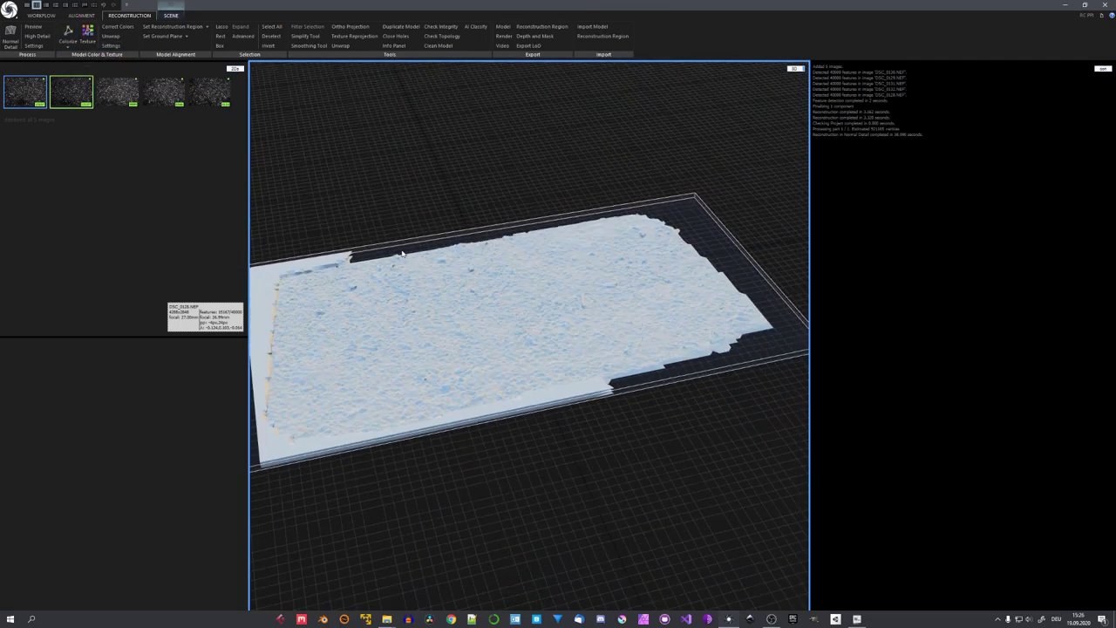
scroll(434, 298, "down", 3)
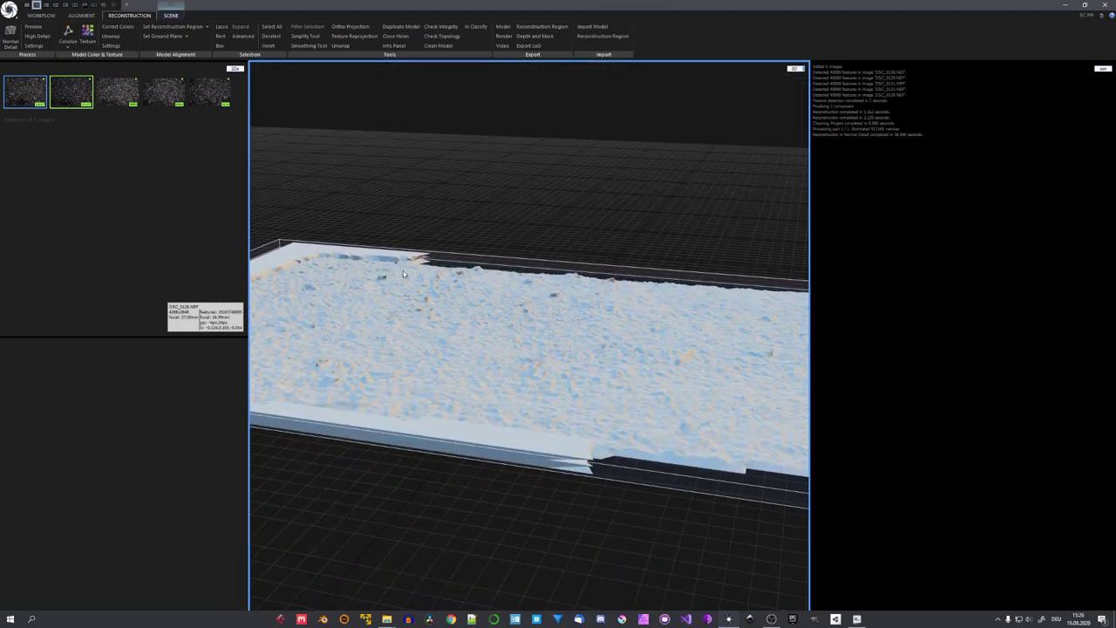
Colorize and texture the reconstructed soil mesh, then orbit to inspect the textured patch.
left_click(68, 35)
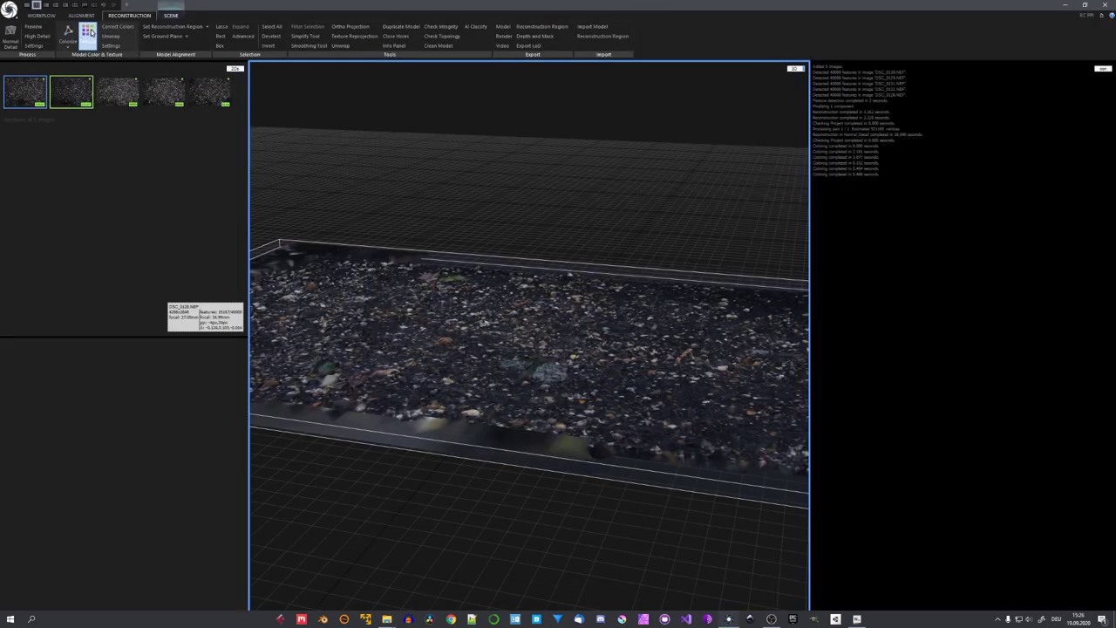
left_click(87, 35)
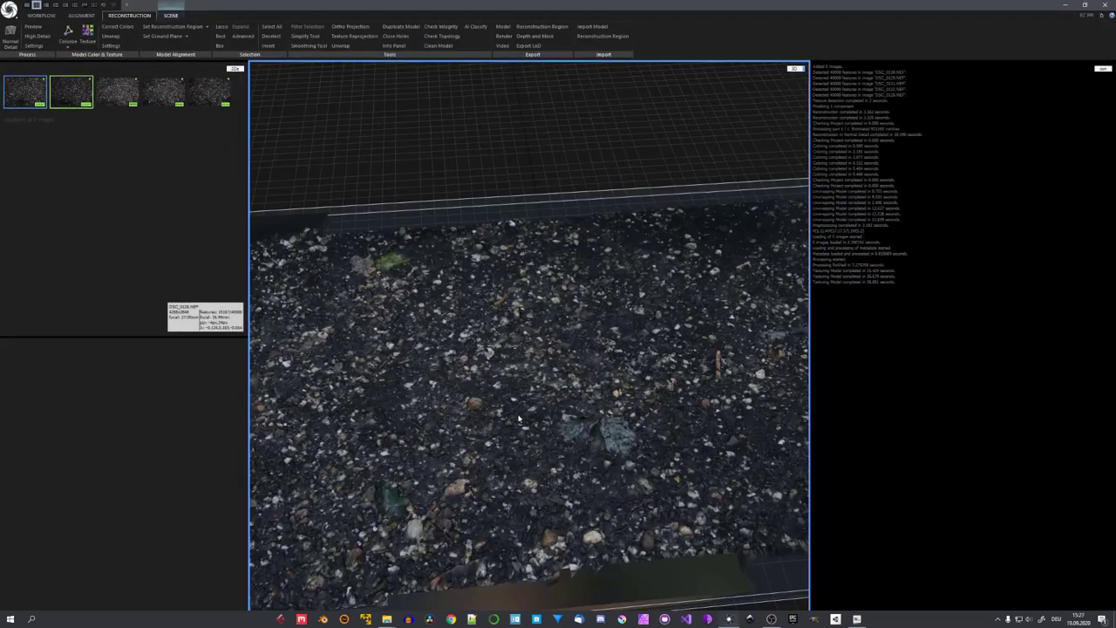
scroll(519, 419, "down", 5)
left_click_drag(515, 99, 413, 93)
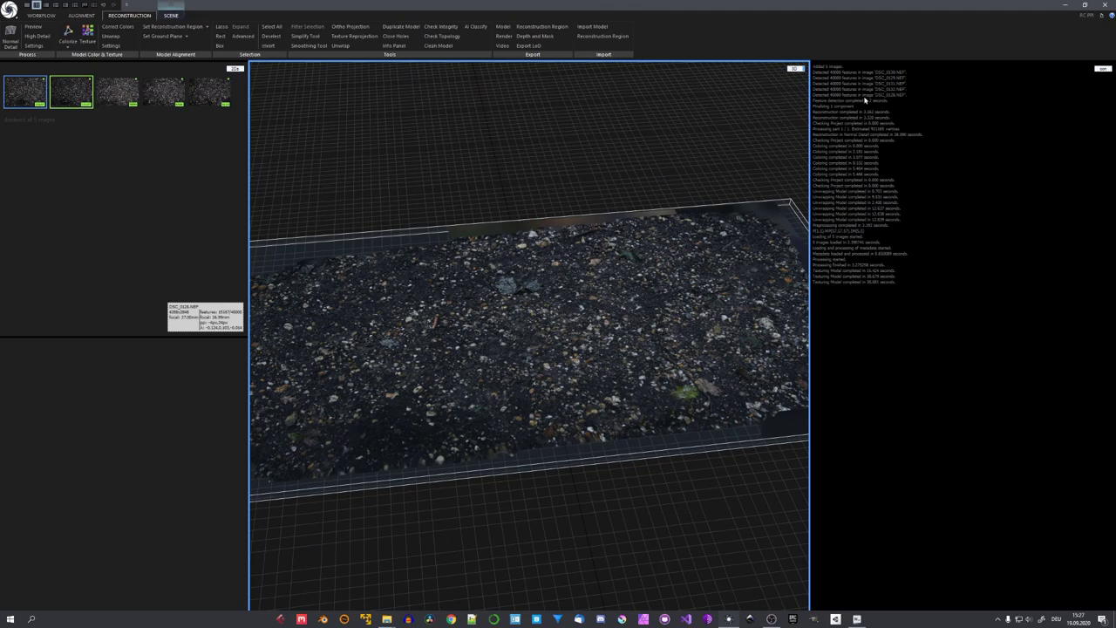
left_click_drag(668, 358, 578, 368)
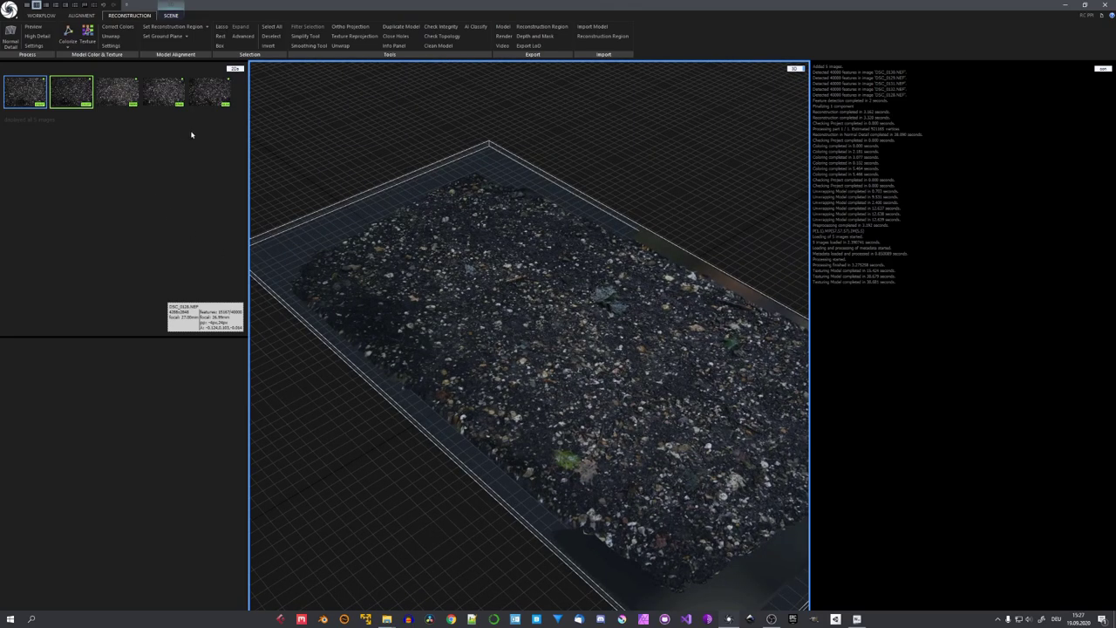
left_click_drag(505, 262, 538, 354)
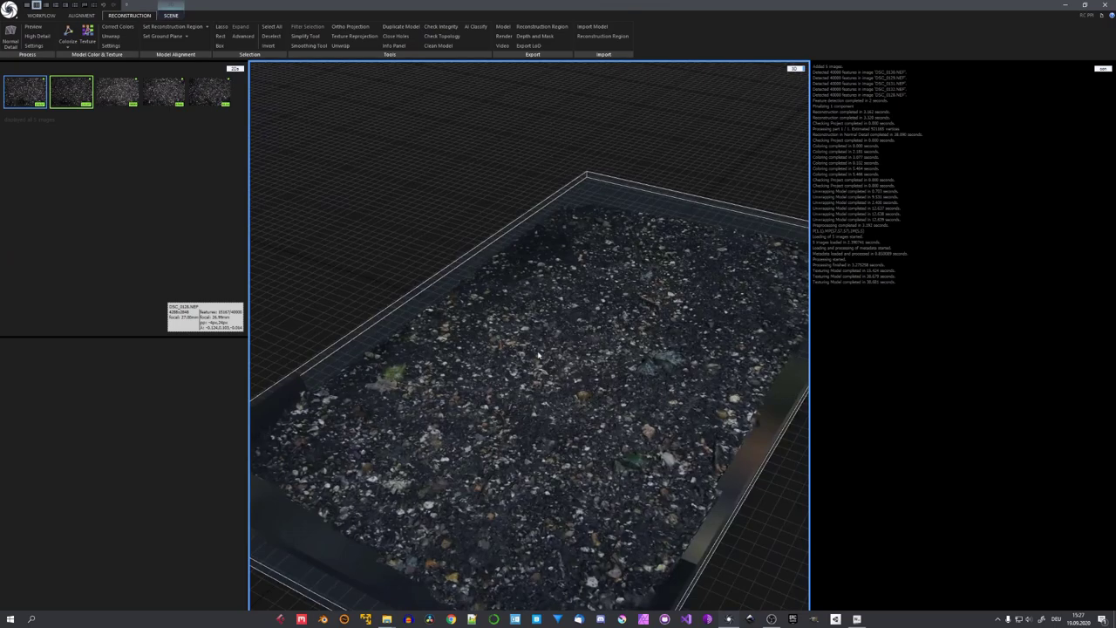
mouse_move(607, 377)
left_mouse_down()
mouse_move(551, 360)
mouse_move(539, 392)
left_mouse_up()
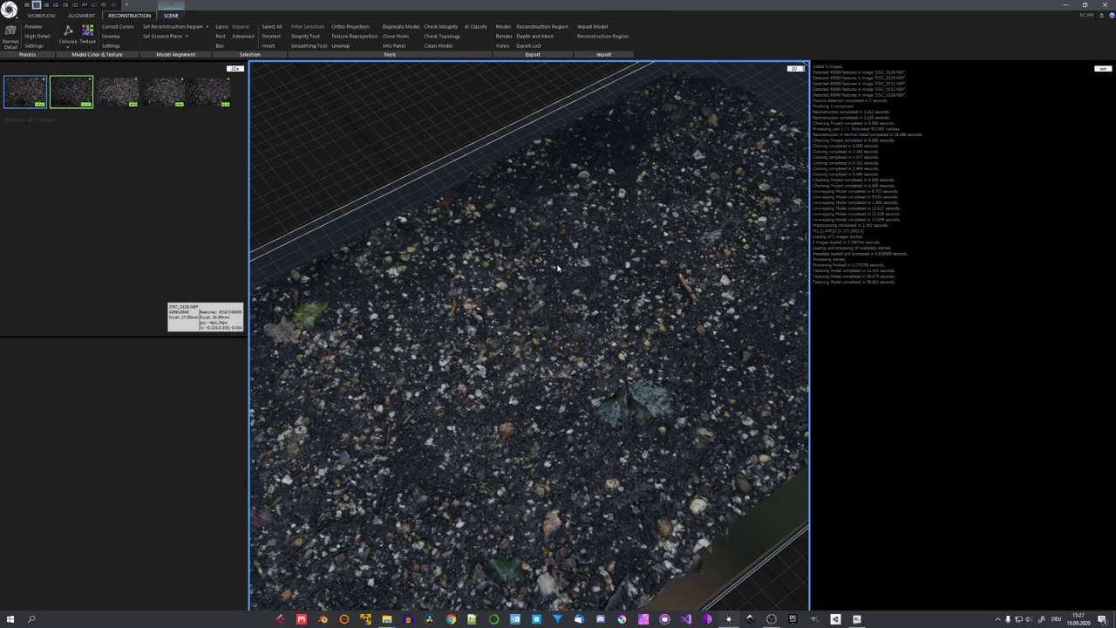
scroll(558, 268, "down", 5)
left_click_drag(565, 281, 568, 288)
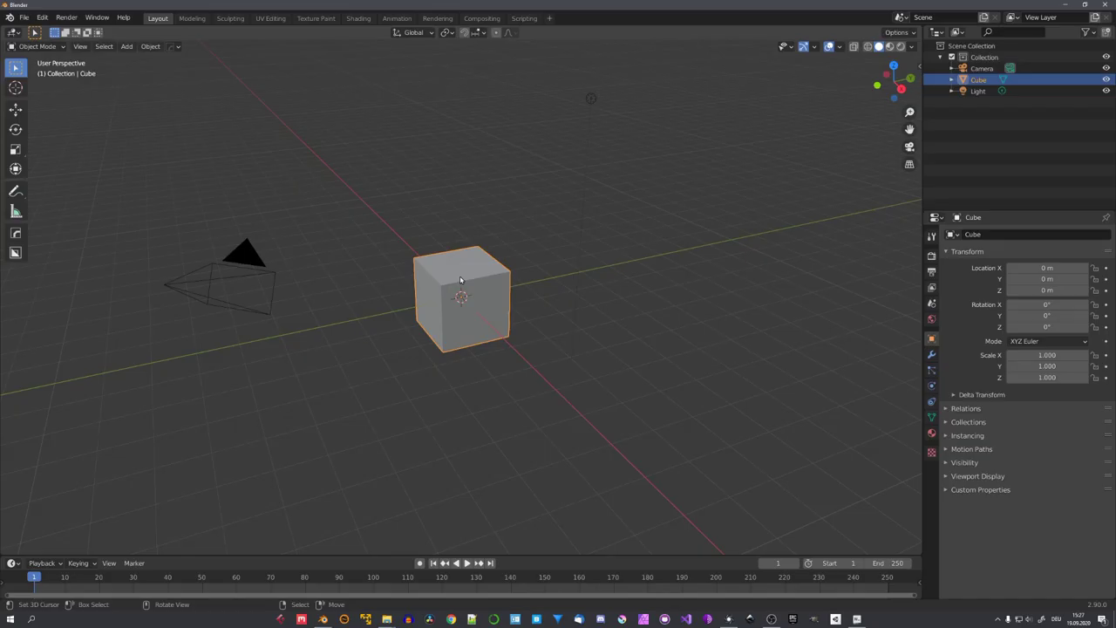
Delete Blender's default cube, camera and light to prepare for importing the ground model.
key("a")
key("x")
left_click(460, 278)
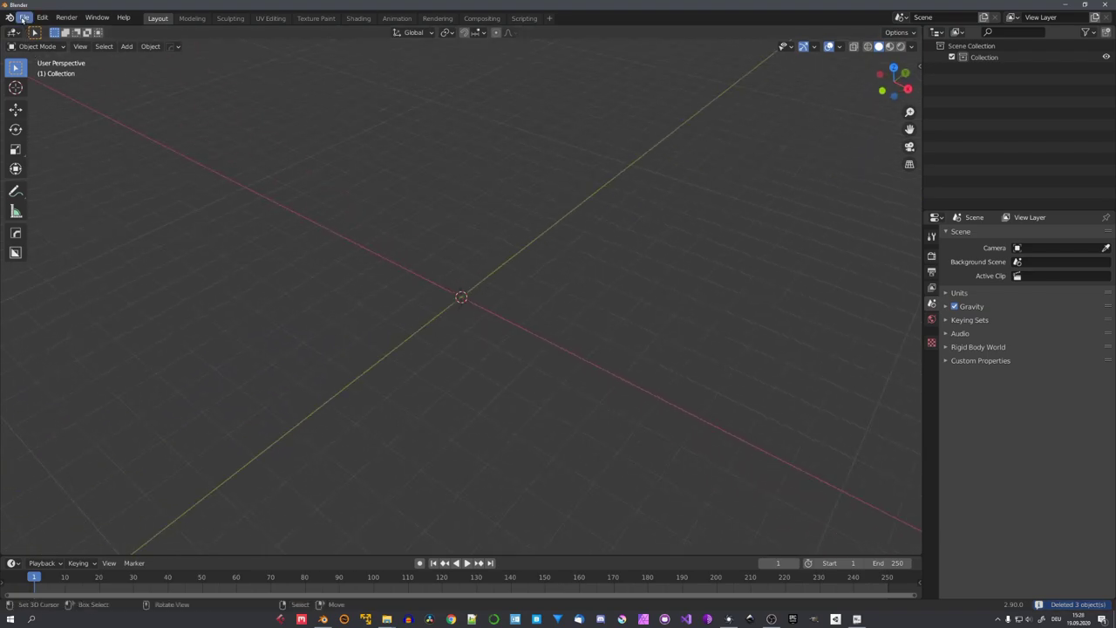
left_click(24, 18)
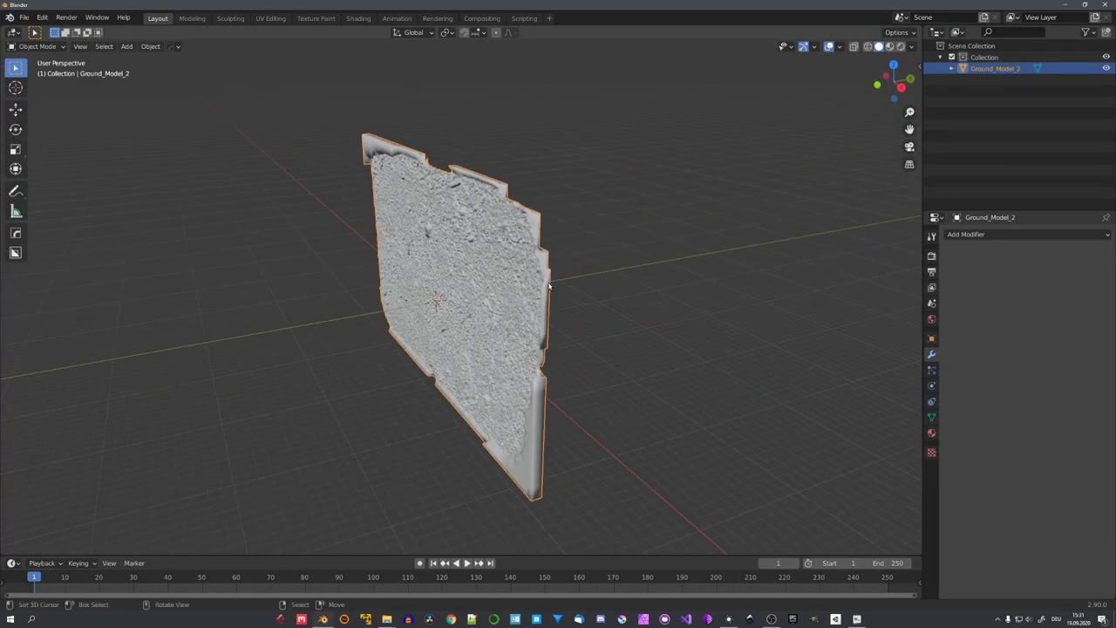
Rotate Ground_Model_2 by -90° about X so it lies flat on the grid.
key("r")
type("x")
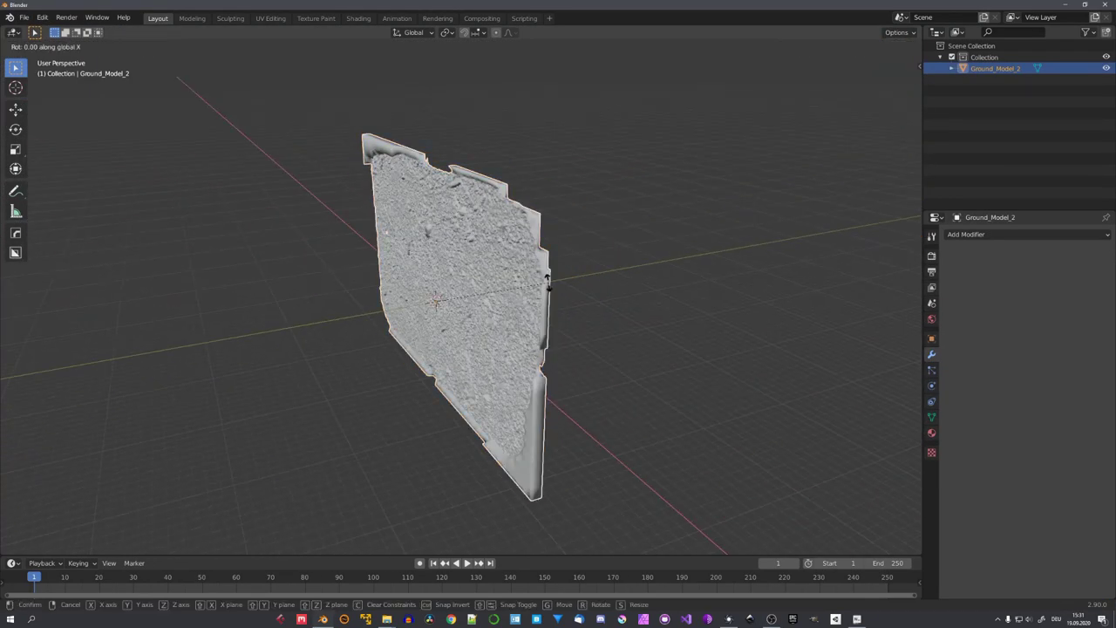
type("-90")
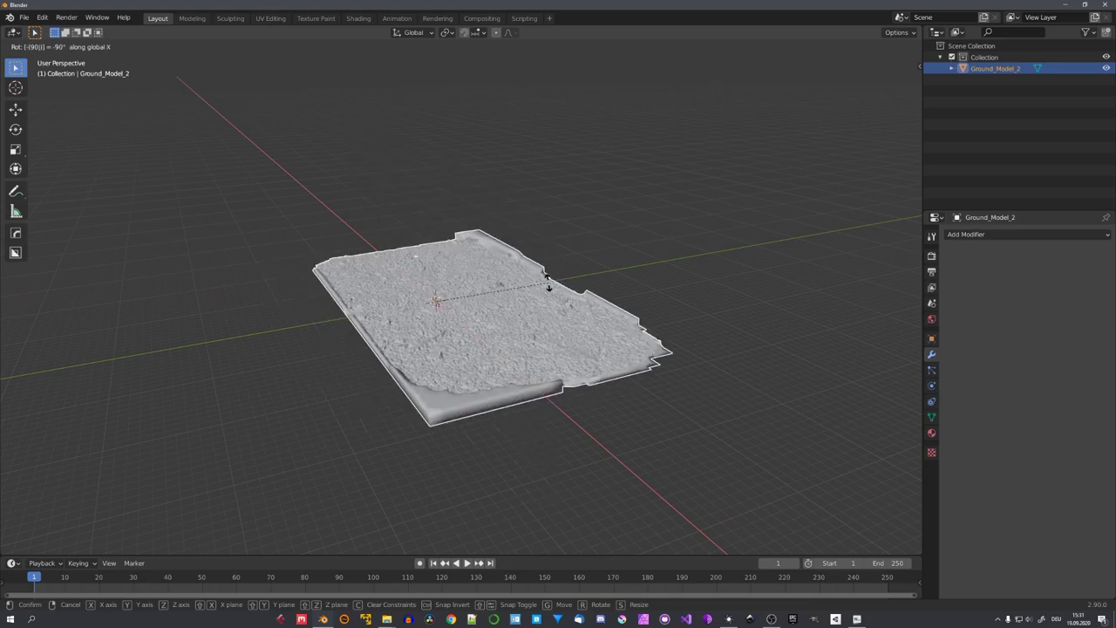
key("Return")
scroll(551, 329, "up", 5)
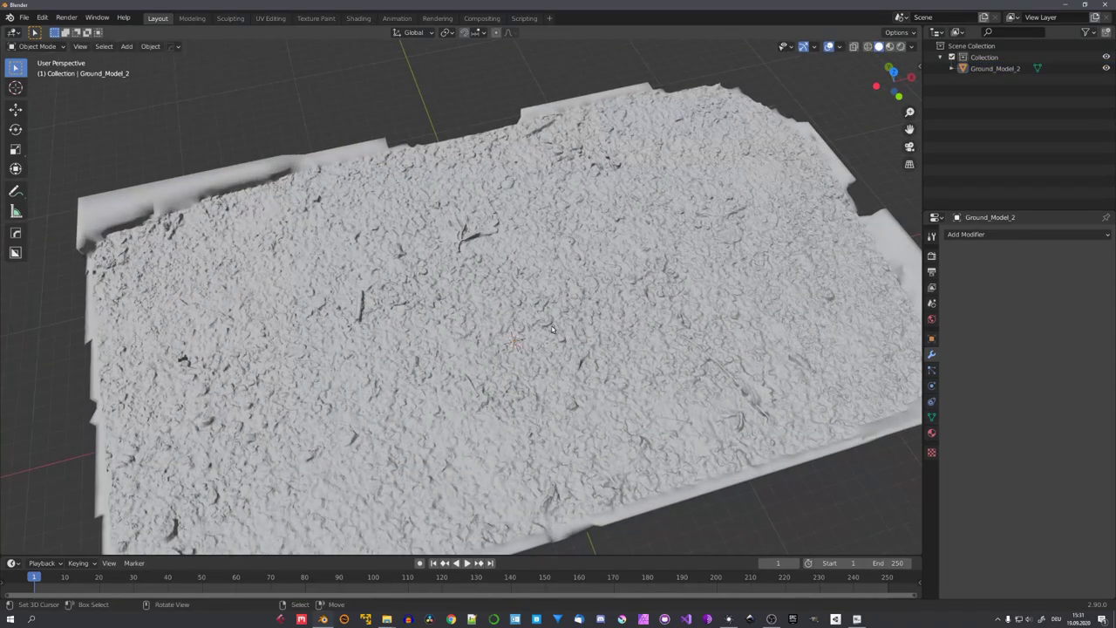
middle_click_drag(551, 329, 539, 303)
Switch to Material Preview shading and inspect the photographic soil texture on the mesh.
key("z")
left_click(541, 375)
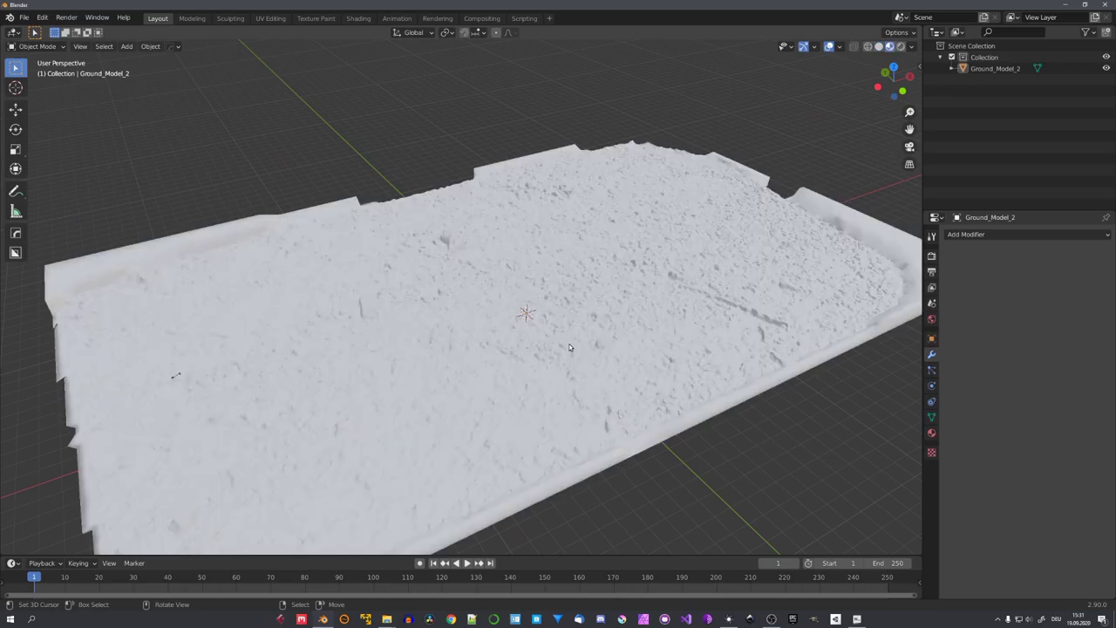
key("z")
mouse_move(566, 357)
middle_mouse_down()
mouse_move(567, 371)
mouse_move(626, 322)
mouse_move(540, 364)
middle_mouse_up()
scroll(568, 371, "up", 8)
scroll(567, 371, "down", 3)
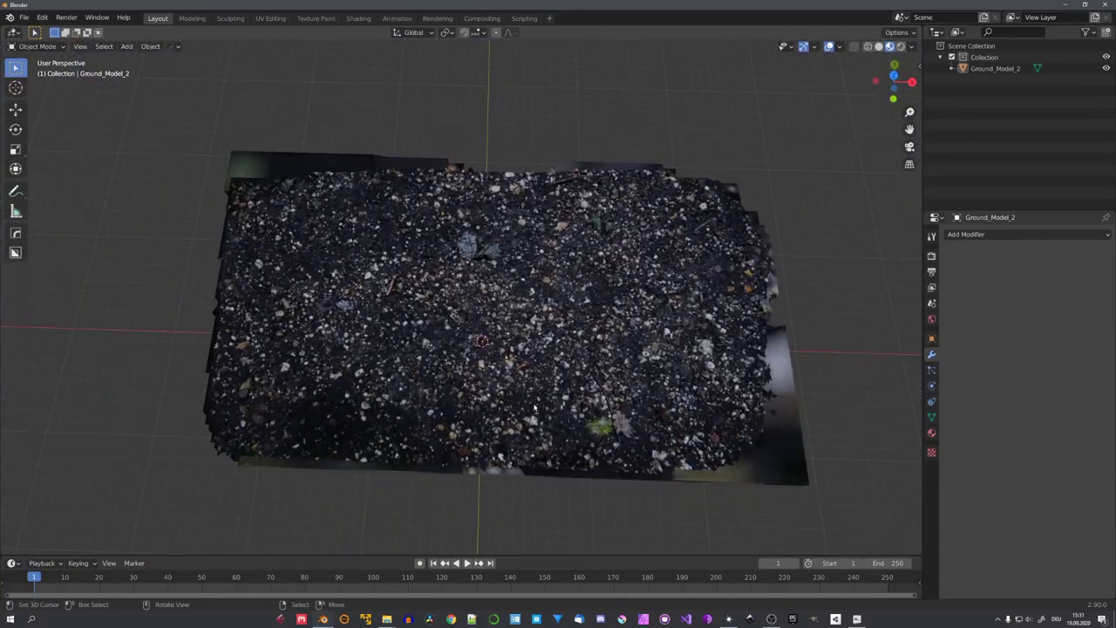
middle_click_drag(535, 310, 523, 279)
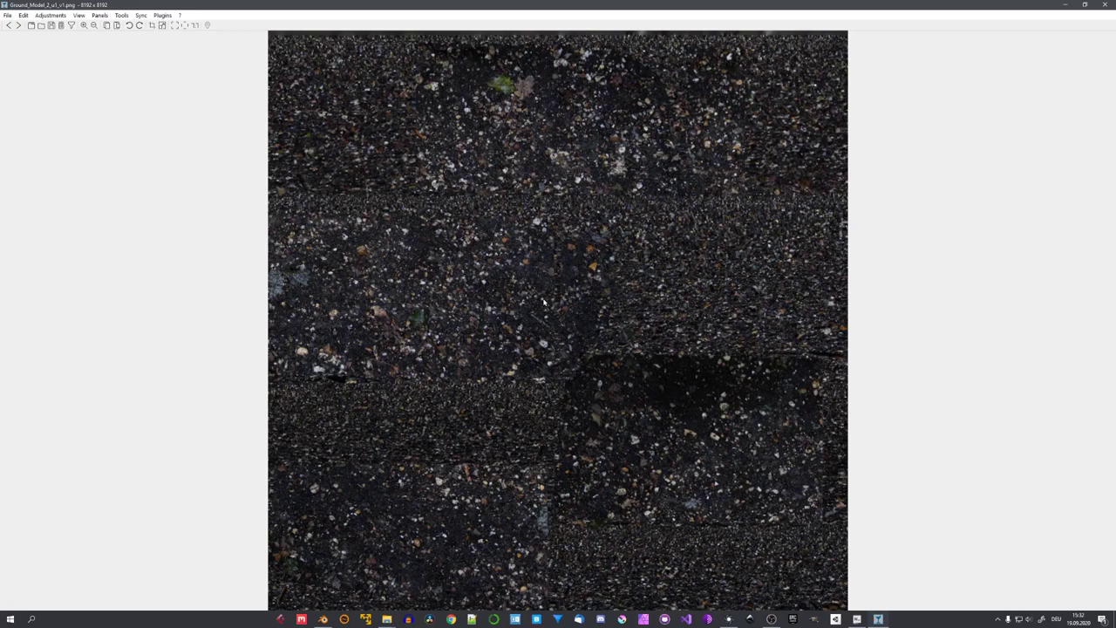
scroll(542, 301, "up", 1)
scroll(542, 302, "down", 1)
scroll(542, 301, "up", 1)
scroll(542, 300, "up", 1)
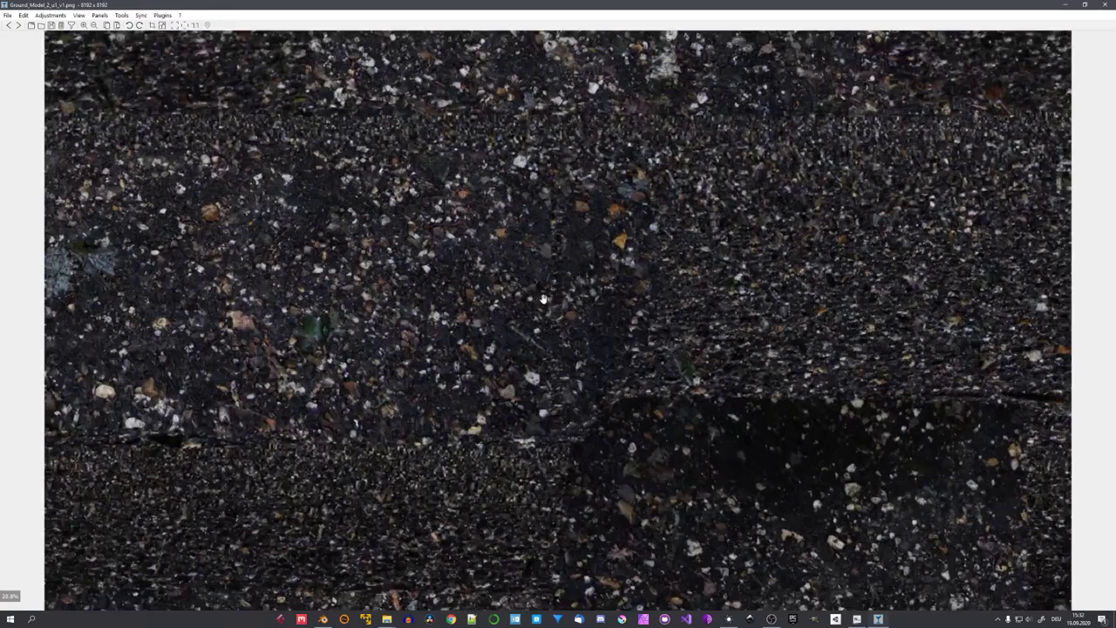
scroll(542, 299, "up", 1)
scroll(543, 300, "down", 2)
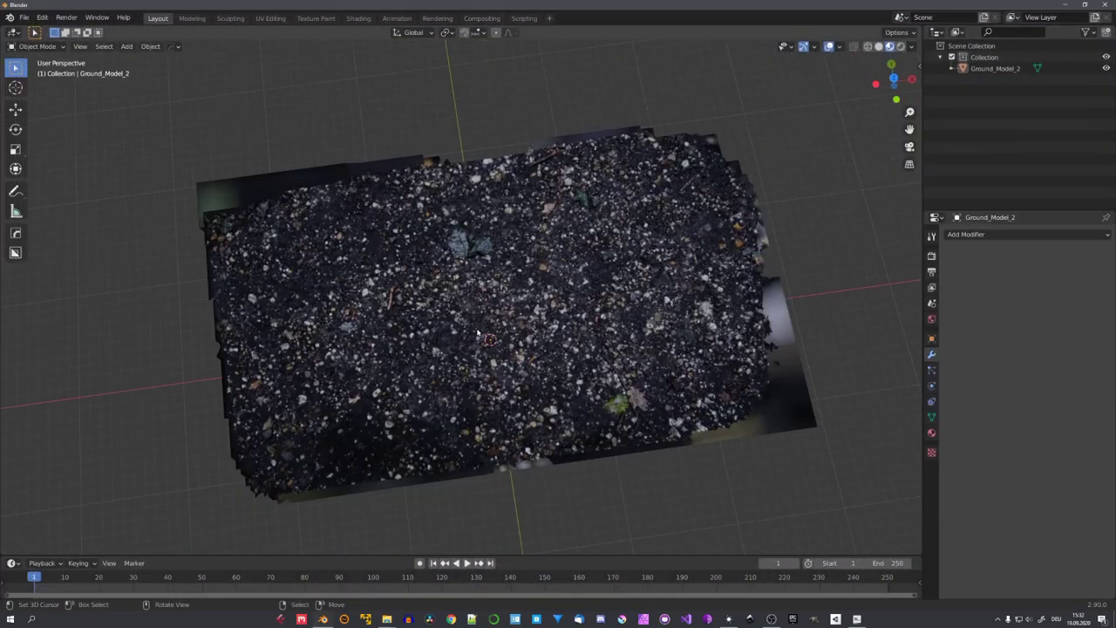
Return to solid shading and add a camera to the scene.
scroll(477, 333, "down", 3)
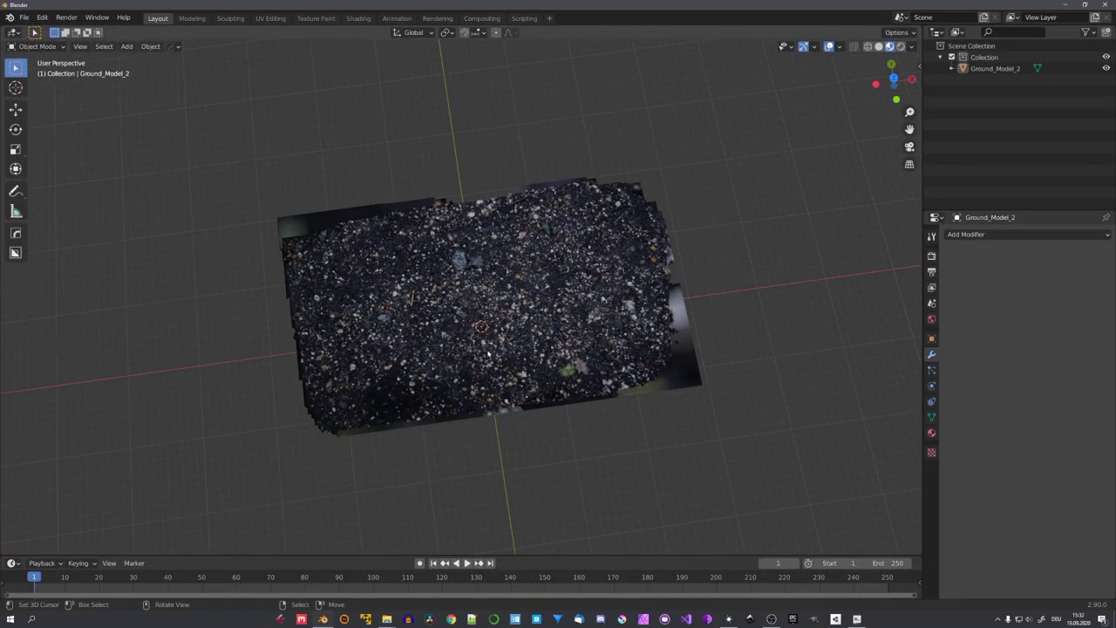
middle_click_drag(477, 332, 533, 332)
scroll(533, 331, "up", 3)
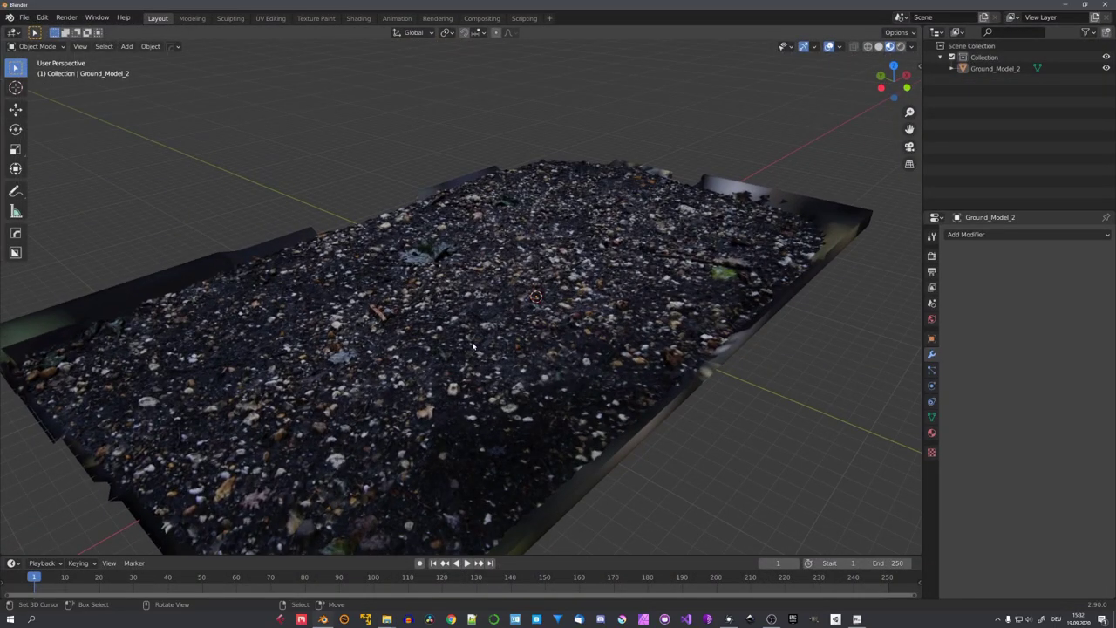
key("z")
key("shift+a")
left_click(523, 537)
scroll(558, 367, "down", 2)
scroll(564, 353, "down", 2)
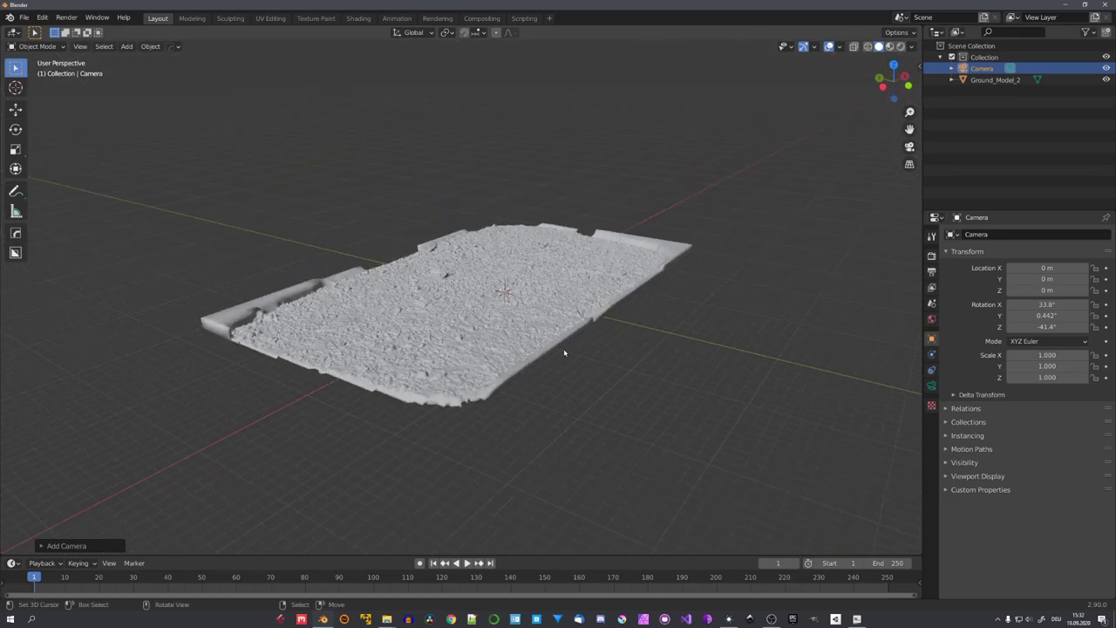
middle_click_drag(565, 353, 545, 317)
Clear the camera's rotation and location, then raise it straight up along Z above the model.
key("alt+r")
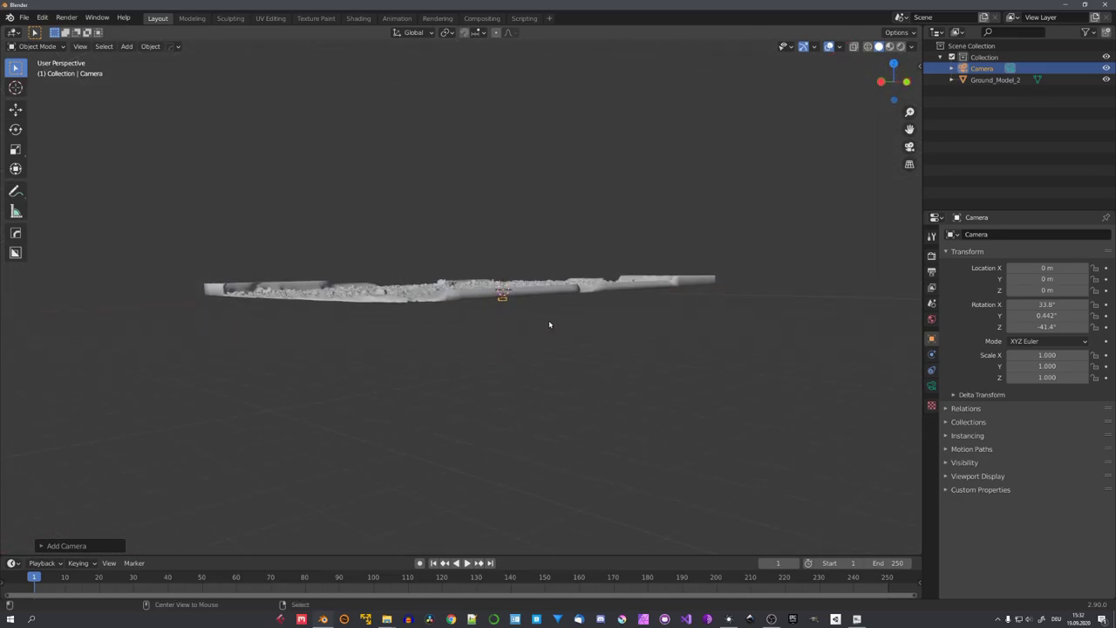
key("alt+g")
scroll(708, 287, "up", 5)
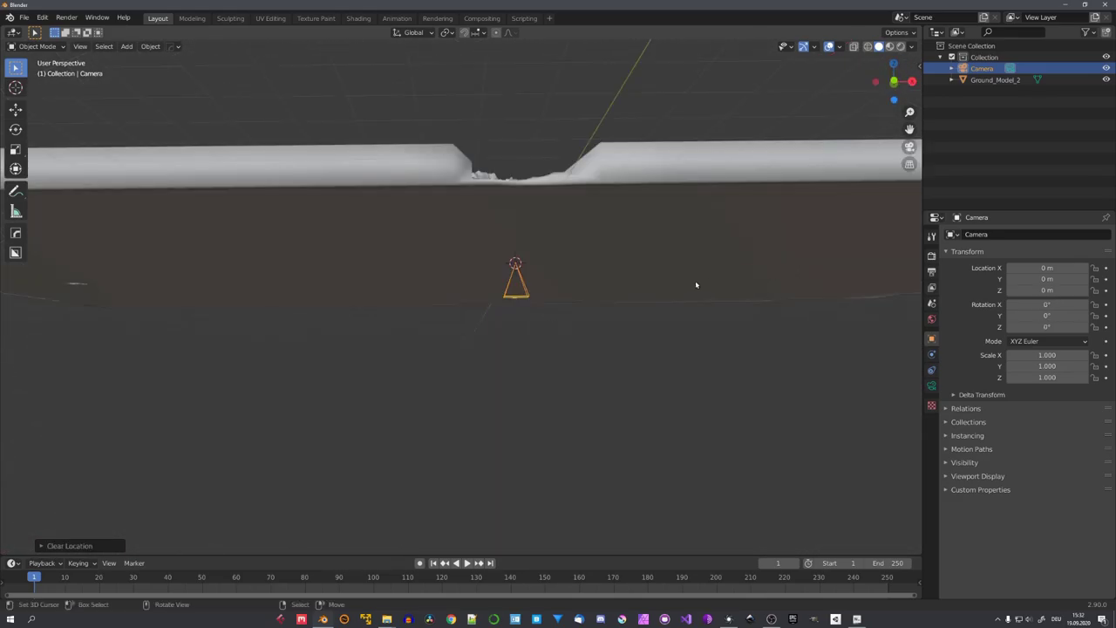
middle_click_drag(695, 284, 523, 262)
key("g")
key("z")
key("Return")
Make the camera orthographic and begin editing the output Resolution X.
left_click(931, 385)
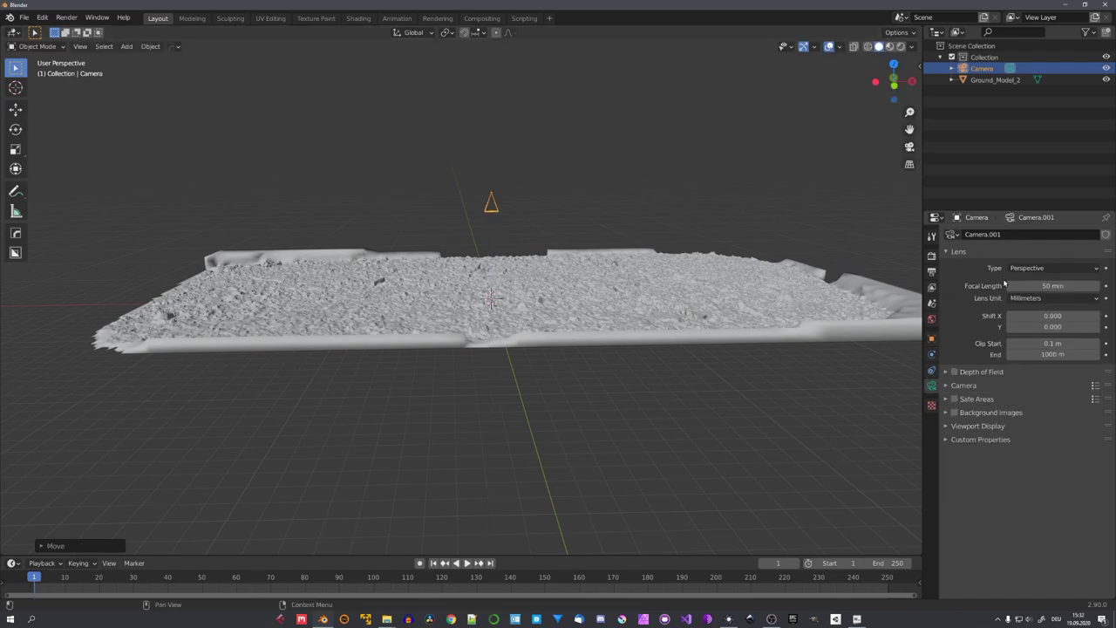
left_click(1046, 268)
left_click(1029, 300)
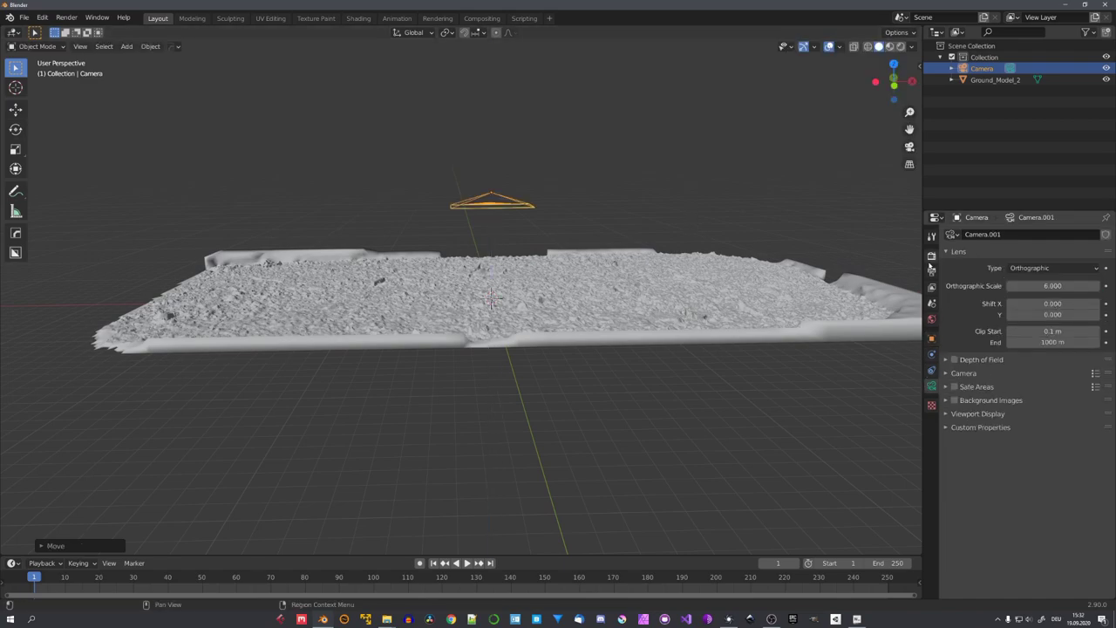
left_click(932, 271)
left_click(1059, 248)
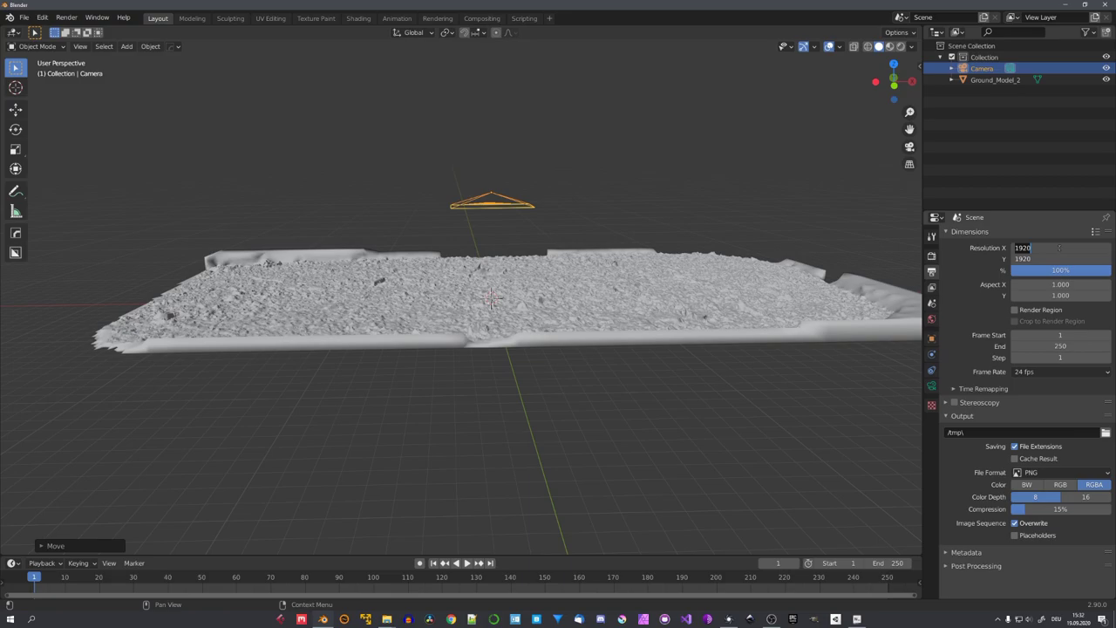
Set the square output resolution to 1024, view through the camera, and widen its orthographic scale.
type("10")
key("Return")
key("KP_0")
left_click(931, 386)
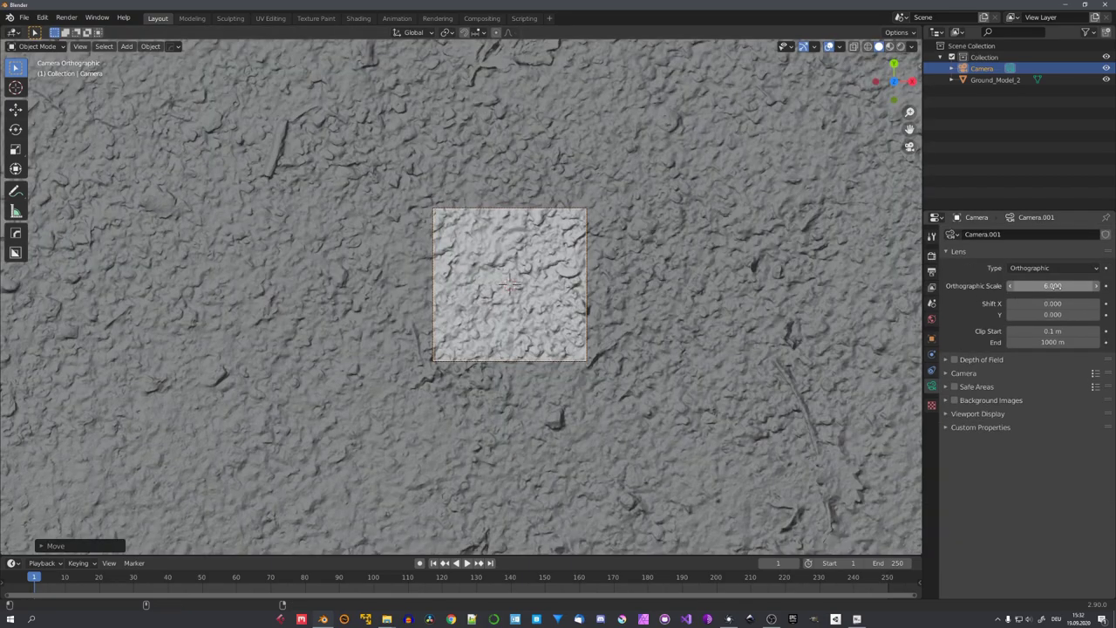
left_click_drag(1062, 286, 1100, 286)
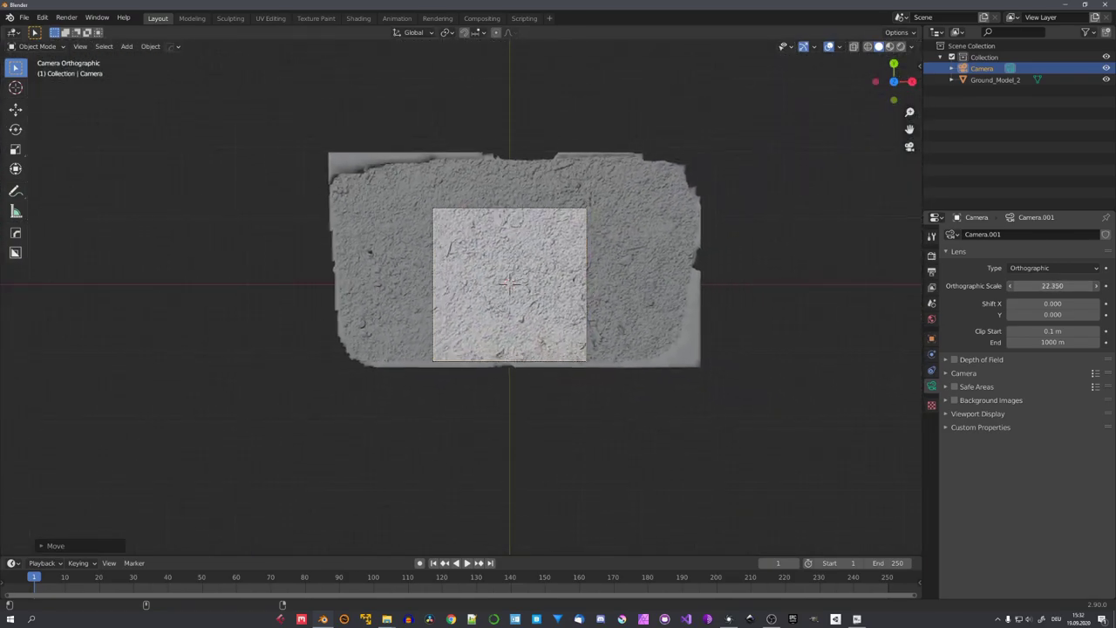
Centre the camera along Y over the scan, set orthographic scale 29.490, and switch to Rendered shading.
key("Home")
key("g")
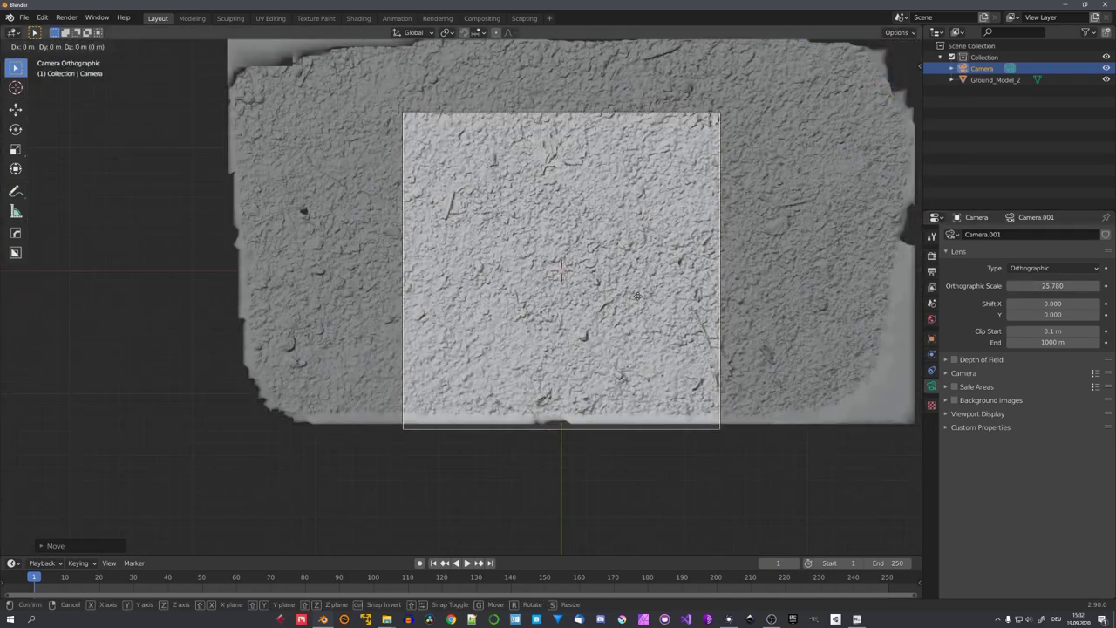
key("y")
left_click(635, 254)
mouse_move(1053, 286)
left_mouse_down()
mouse_move(1073, 286)
mouse_move(1059, 286)
left_mouse_up()
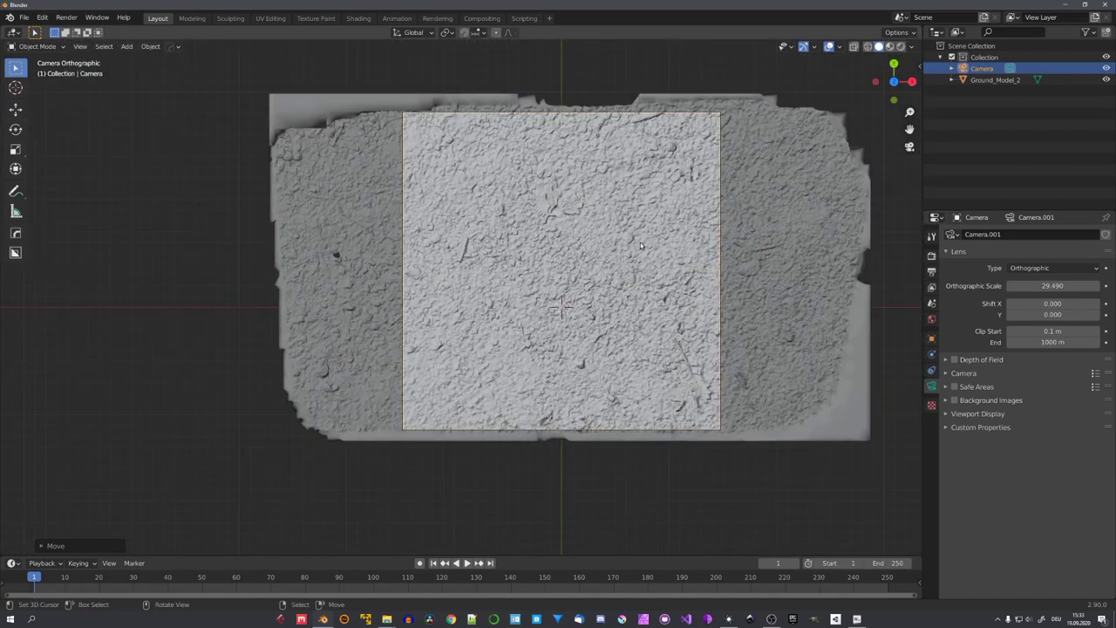
middle_click_drag(641, 242, 549, 271, "shift")
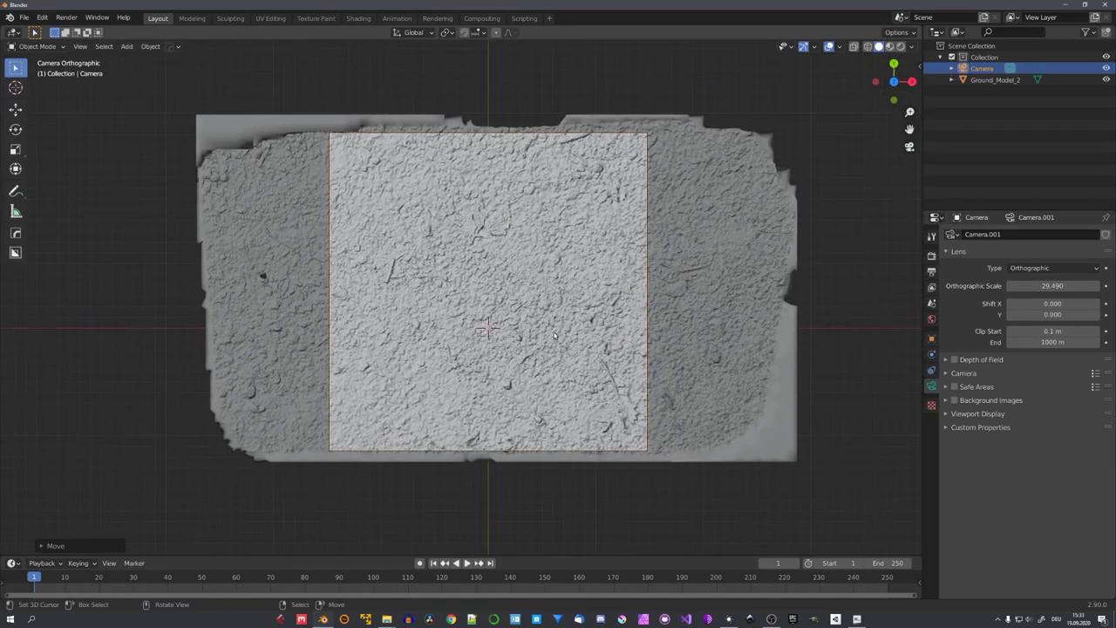
key("z")
left_click(545, 252)
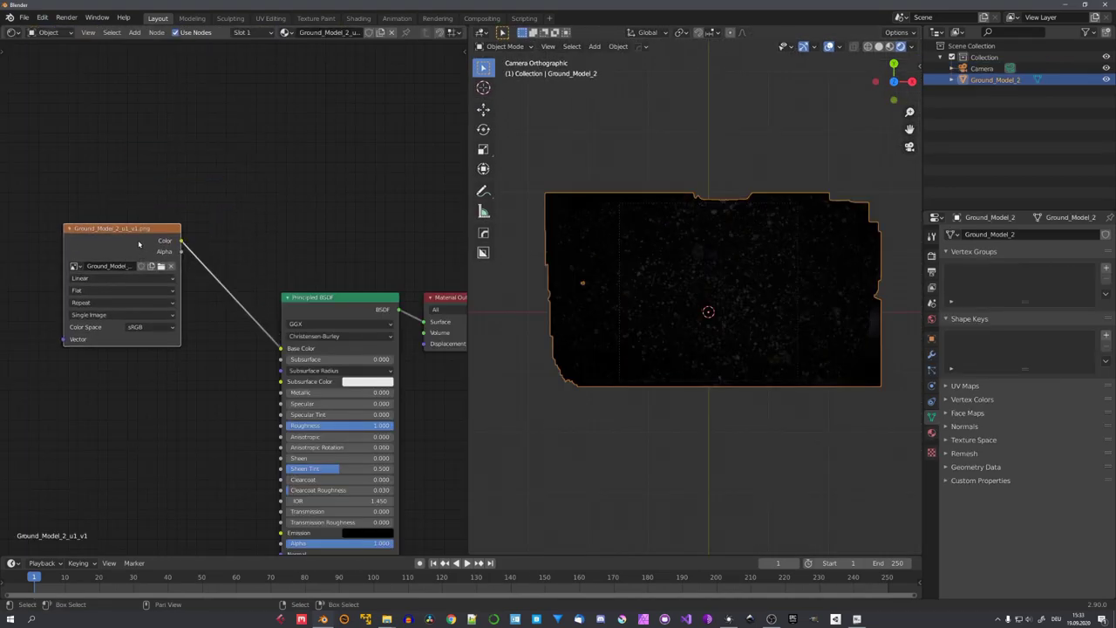
Preview the Image Texture on the plane and delete the Principled BSDF node.
left_click(138, 245, "ctrl+shift")
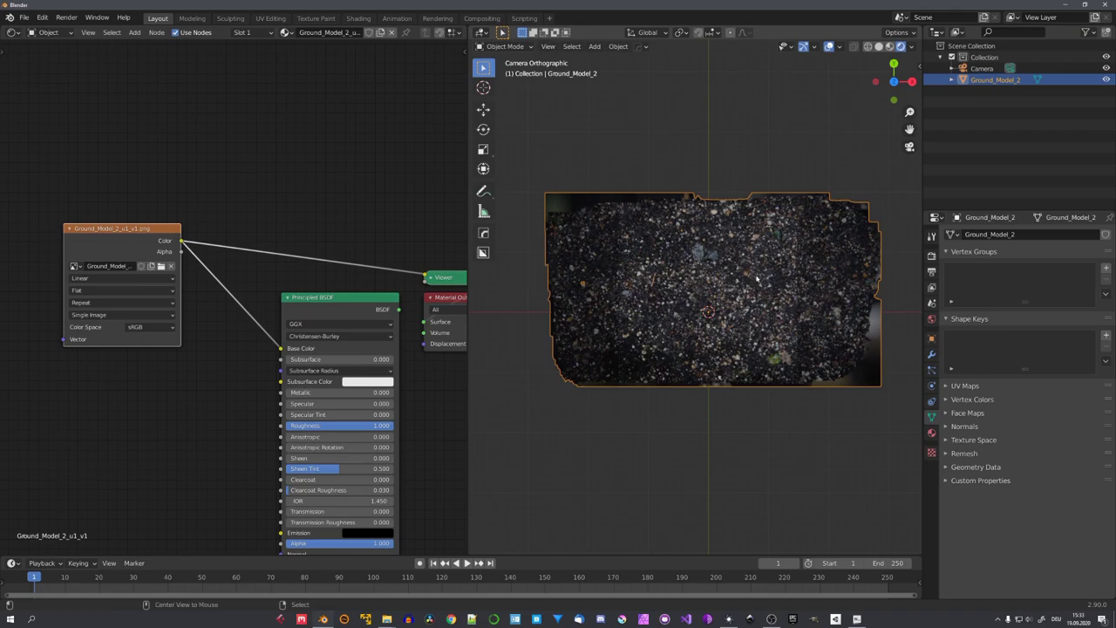
key("alt+a")
scroll(742, 297, "up", 3)
scroll(732, 314, "up", 2)
scroll(723, 327, "down", 2)
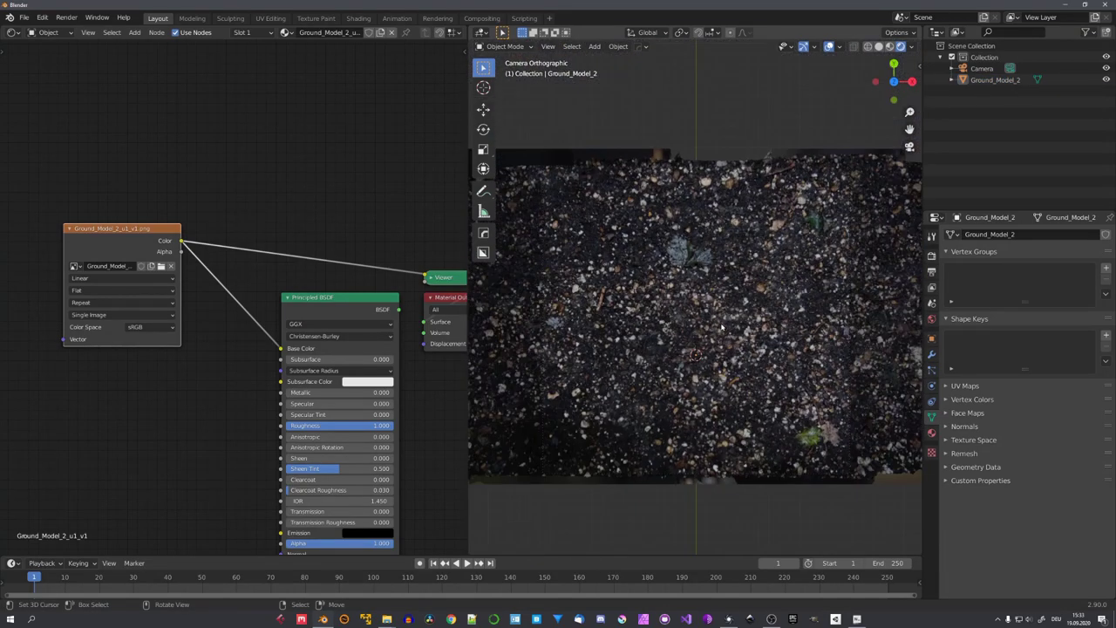
scroll(722, 327, "up", 2)
scroll(722, 328, "down", 2)
left_click_drag(365, 308, 345, 308)
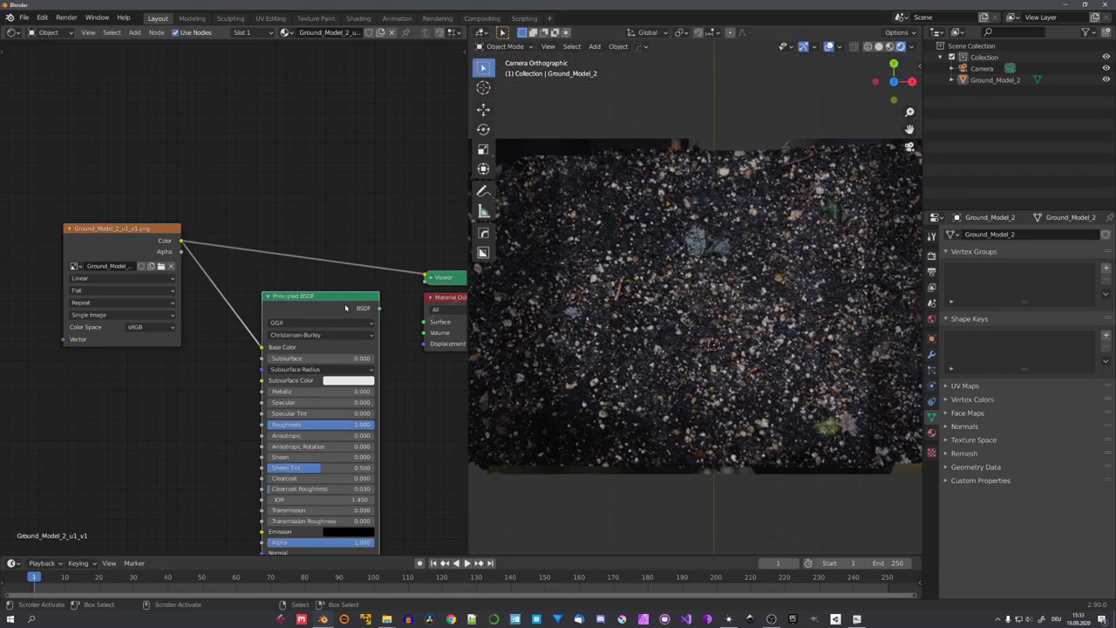
key("x")
Add a Geometry input node below the image node to preview its Position output.
middle_click_drag(322, 317, 232, 287)
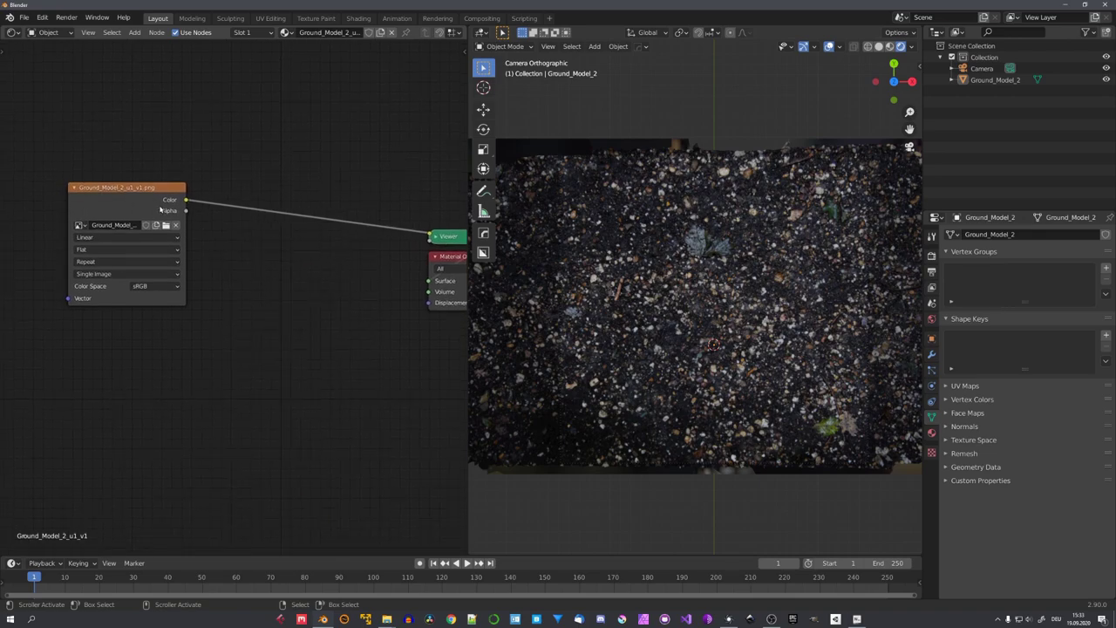
key("shift+a")
type("geo")
key("Return")
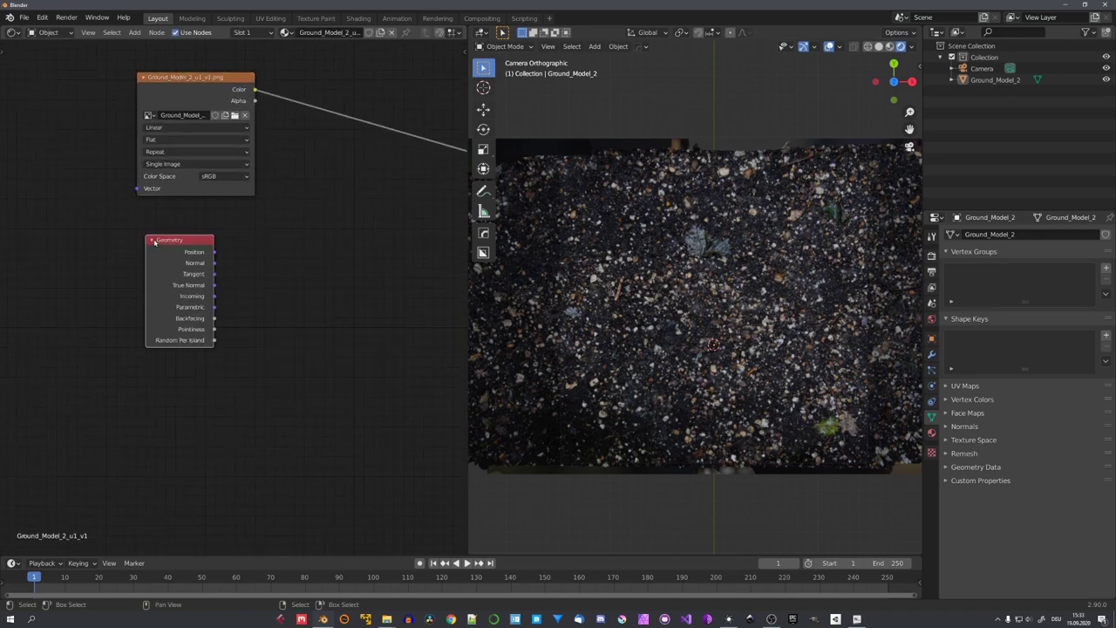
left_click(182, 266)
Insert a Separate XYZ node on the Position link and preview its Z output.
left_click(182, 266, "ctrl+shift")
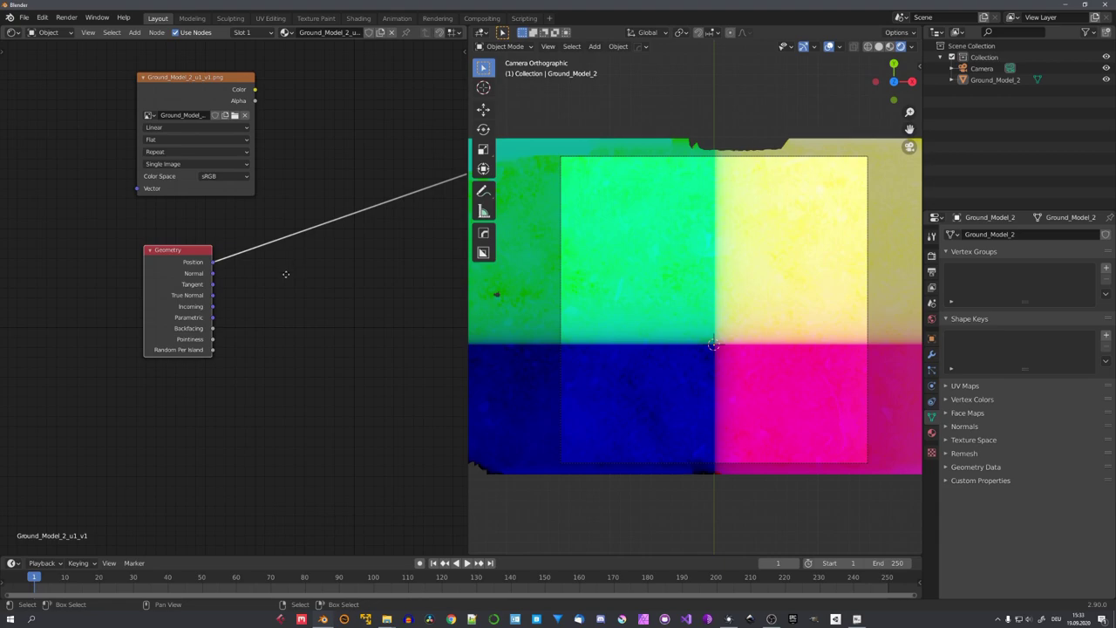
scroll(291, 184, "up", 2)
key("shift+a")
type("sep")
key("Return")
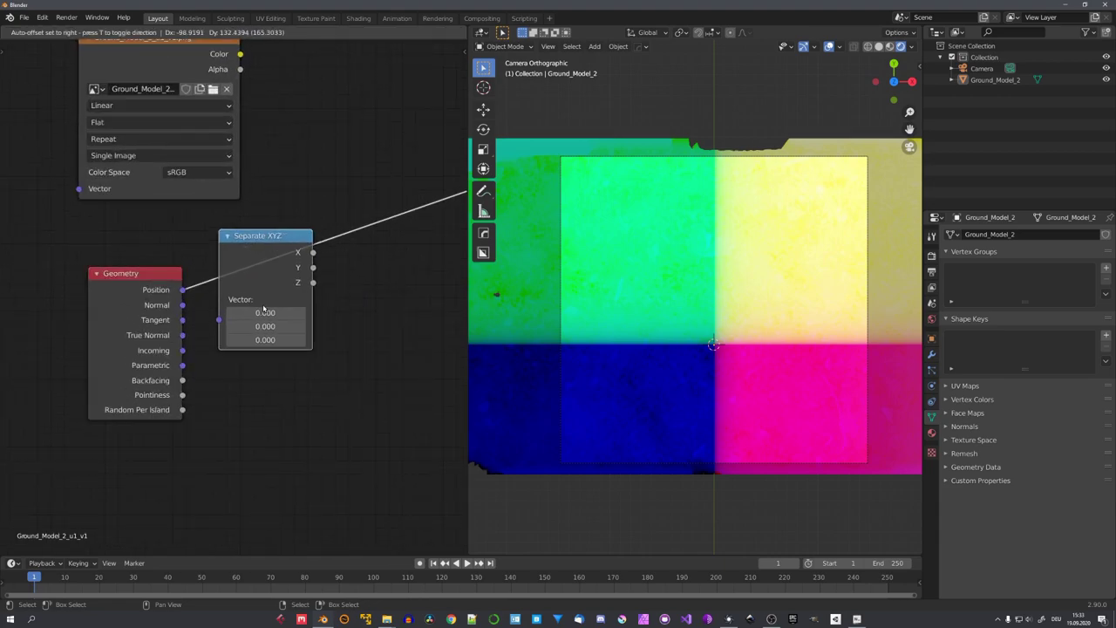
left_click(280, 303)
left_click(282, 265, "ctrl+shift")
middle_click_drag(715, 331, 778, 306)
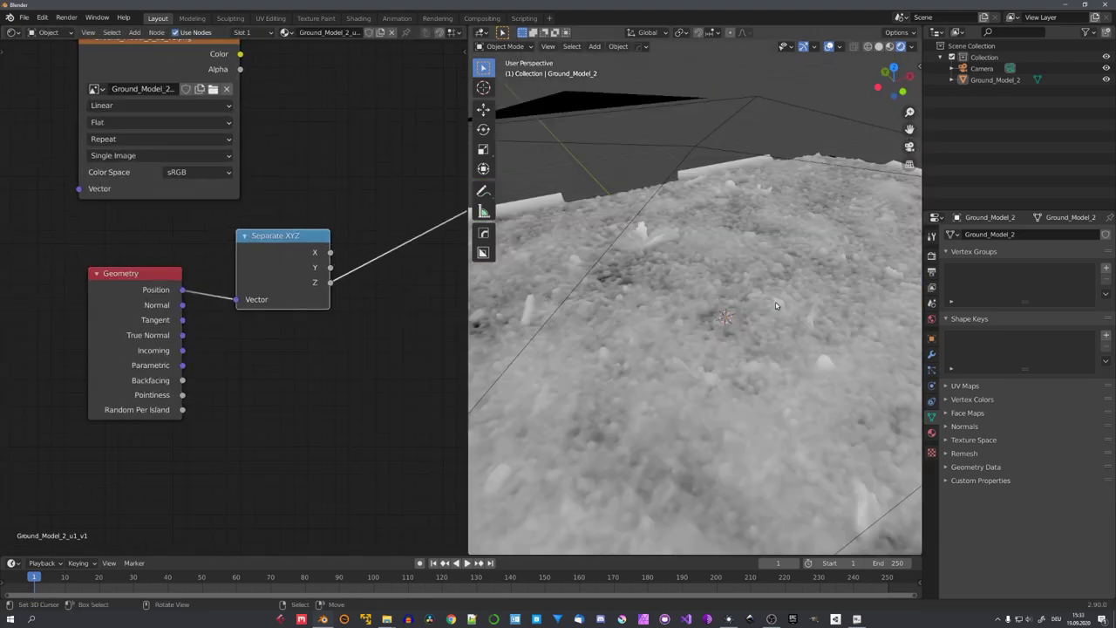
Move the ground model vertically along Z to a new height.
left_click(761, 315)
scroll(755, 319, "down", 3)
scroll(755, 318, "up", 3)
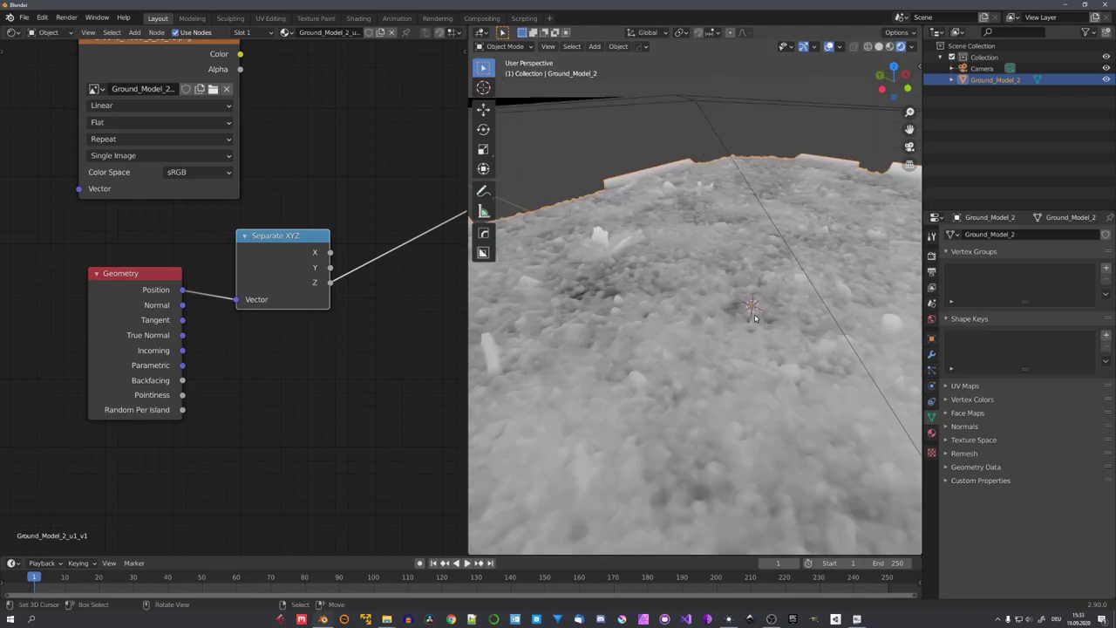
key("g")
key("z")
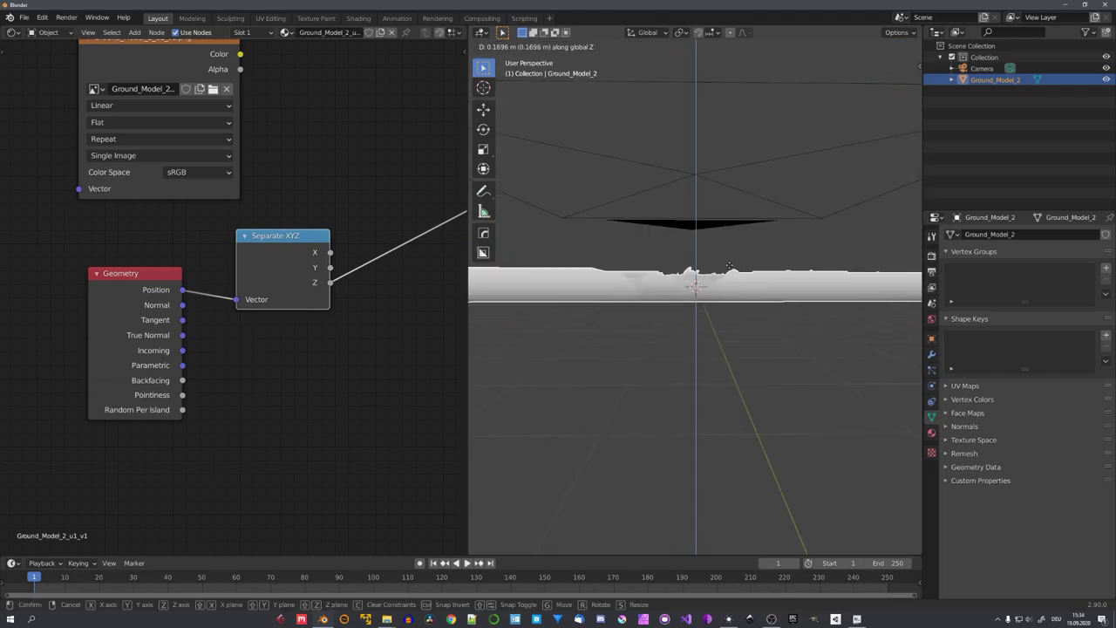
left_click(729, 266)
Check the ground from a low side angle, deselect it, and return to camera view.
scroll(724, 320, "up", 4)
scroll(723, 320, "up", 2)
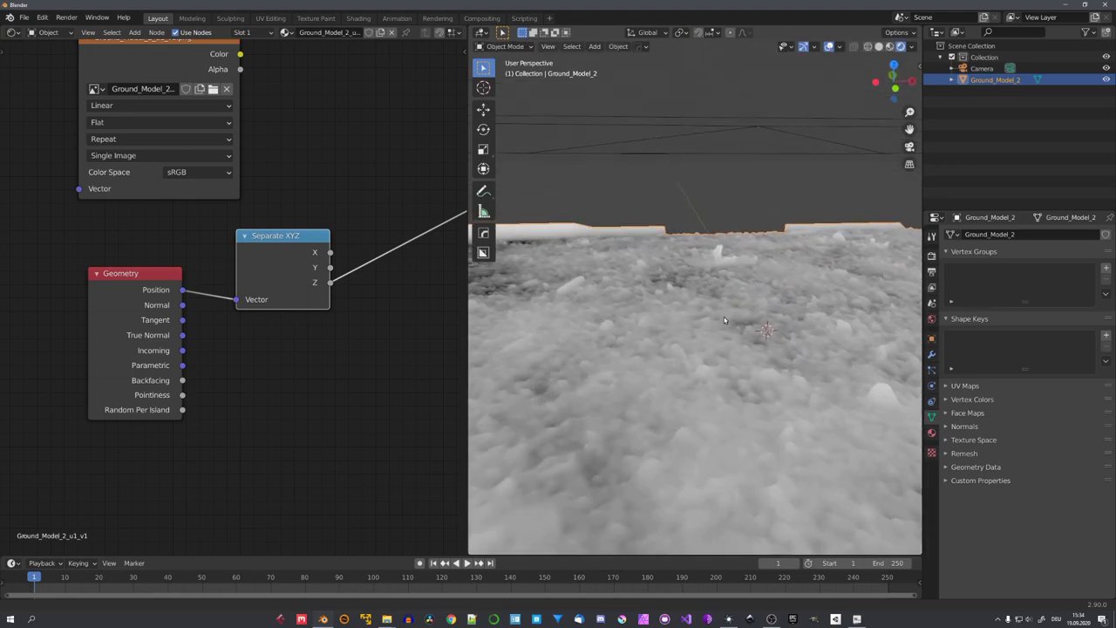
scroll(724, 320, "down", 3)
scroll(719, 340, "down", 1)
scroll(710, 380, "down", 3)
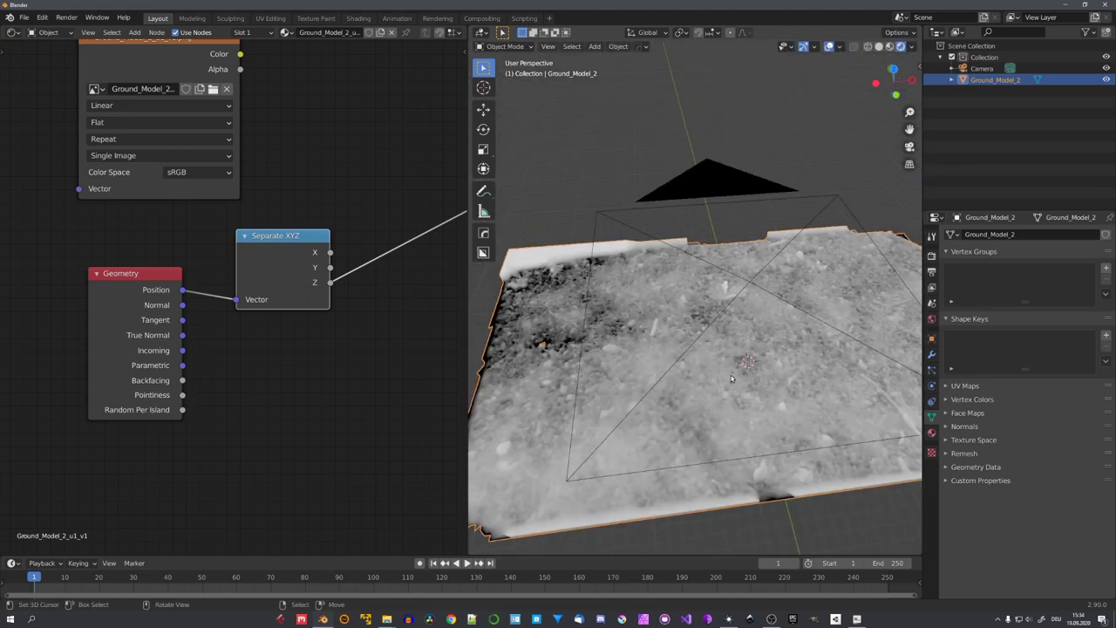
middle_click_drag(732, 378, 692, 301)
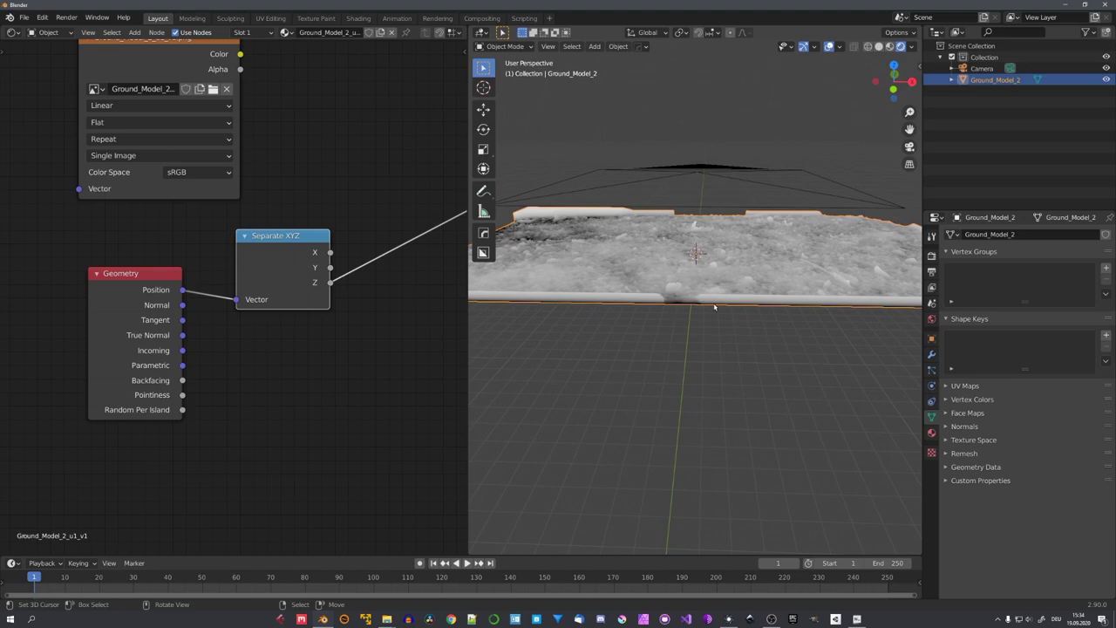
left_click(714, 307)
key("KP_0")
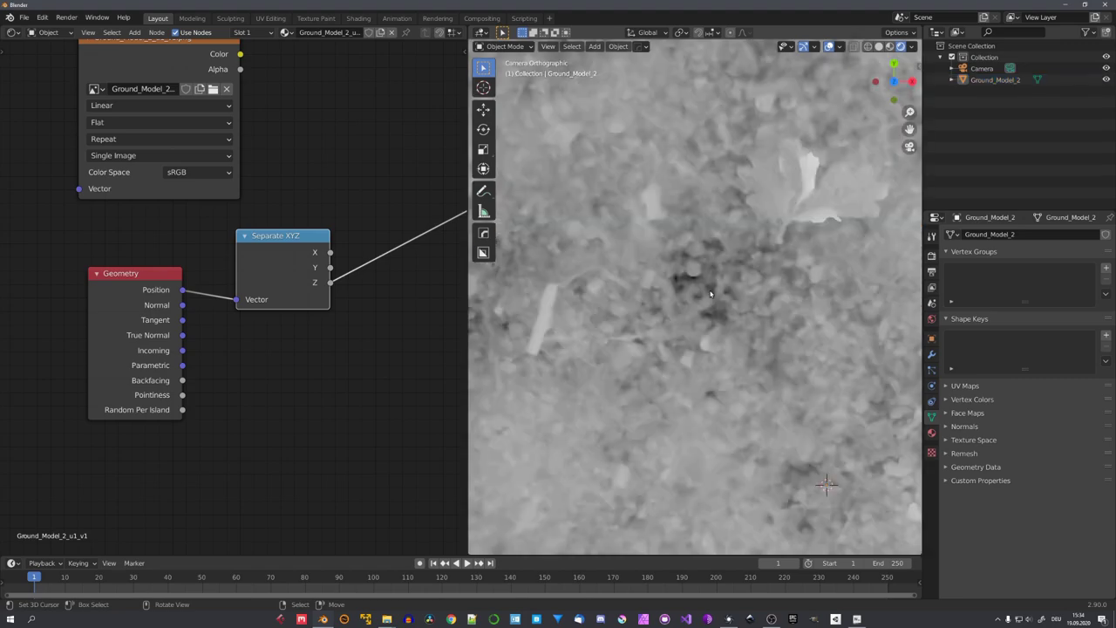
Fit the camera frame, confirm 16-bit PNG output at 1024 px, and render the height map.
scroll(711, 295, "down", 4)
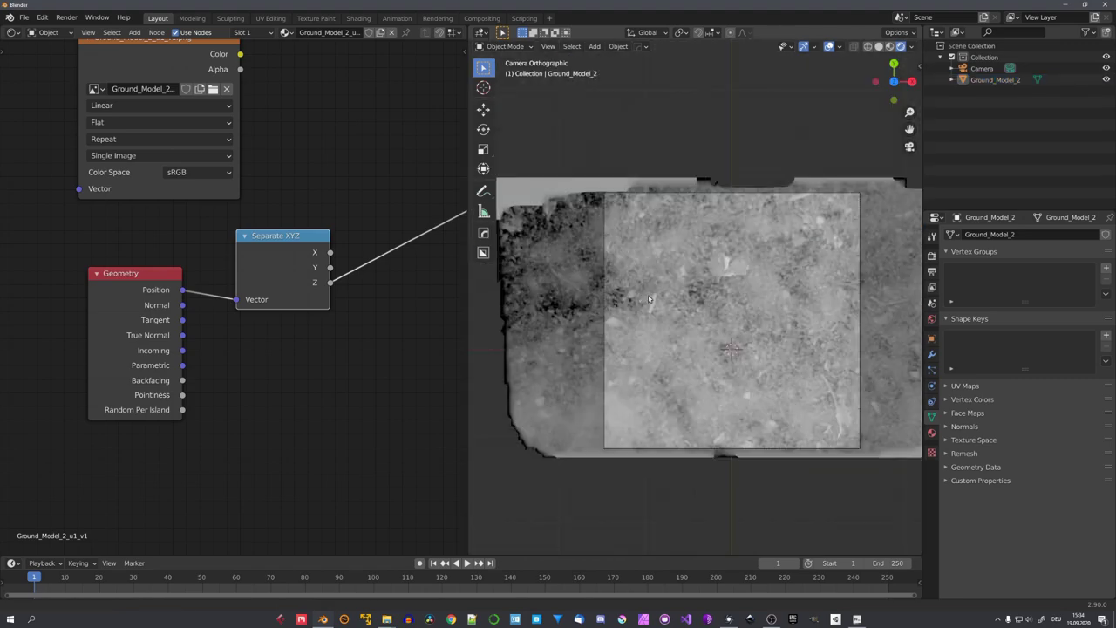
scroll(690, 300, "up", 2, "ctrl")
key("Home")
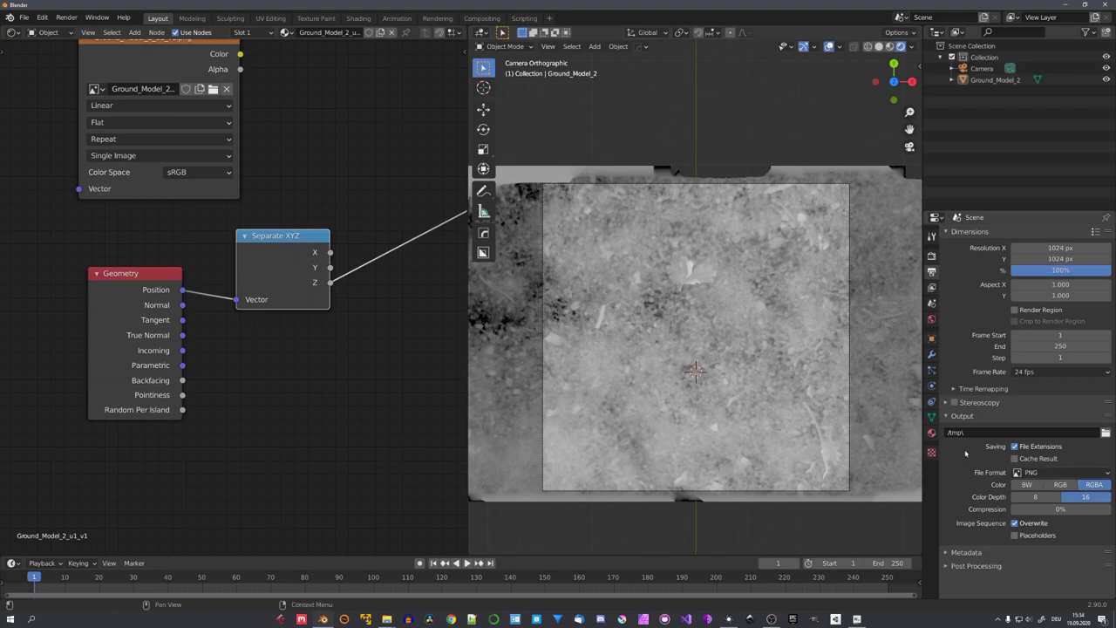
scroll(724, 306, "down", 2, "shift")
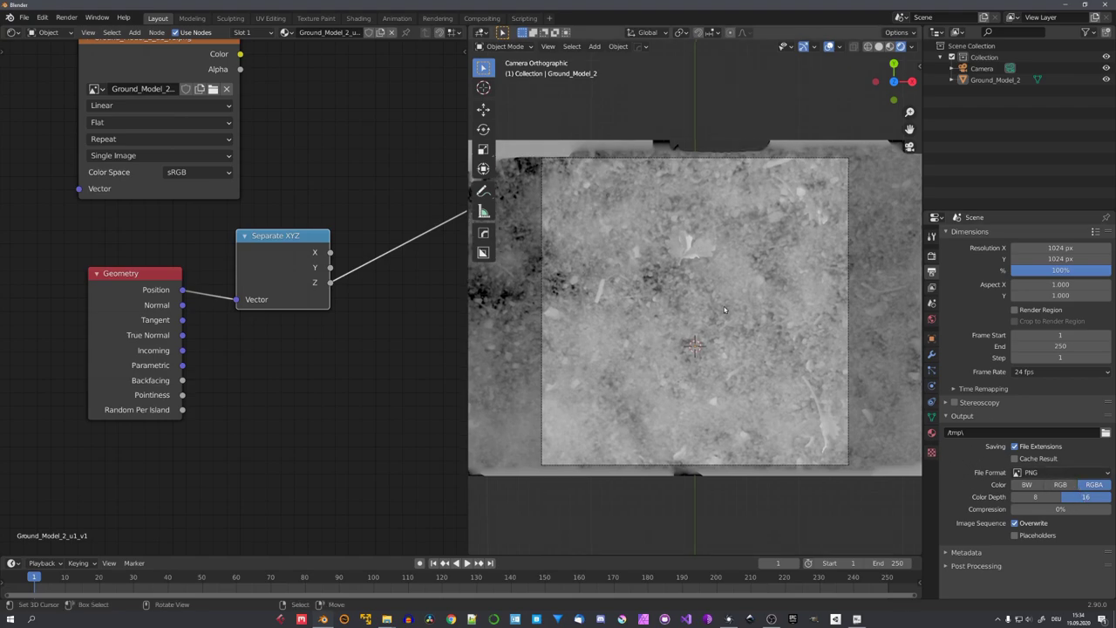
left_click(1060, 472)
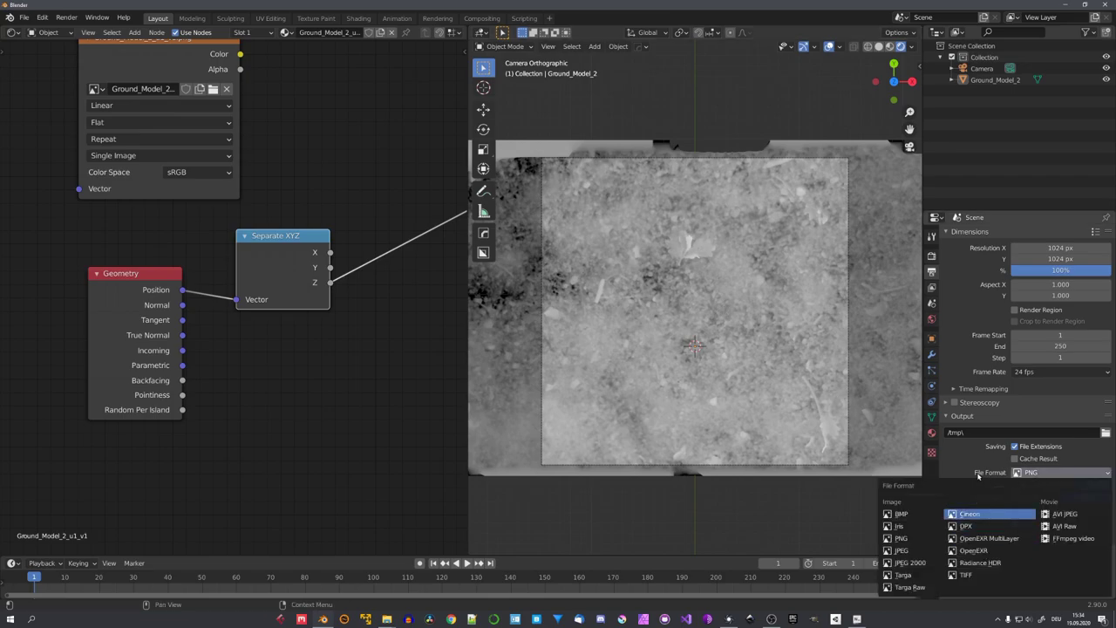
key("F12")
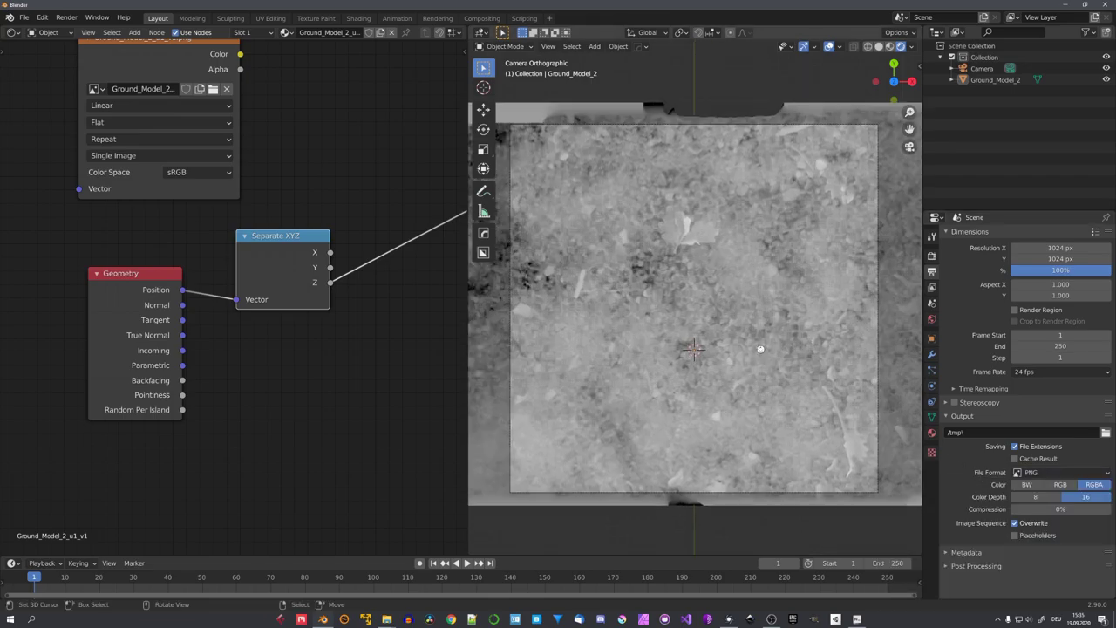
left_click(536, 68)
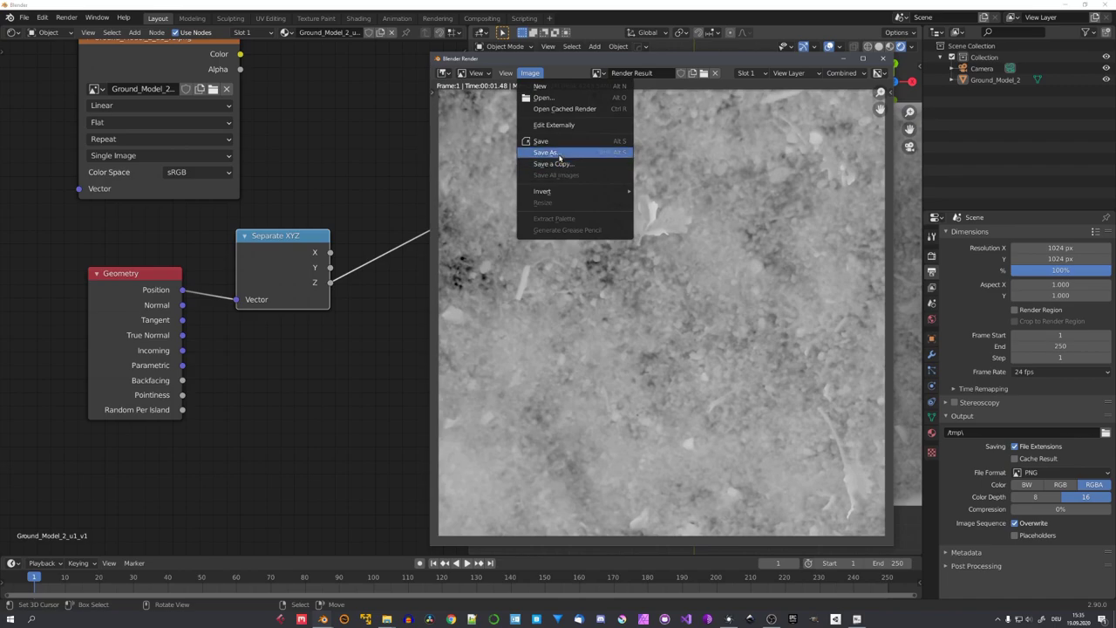
Save the height map render, then render the colour texture view.
left_click(572, 145)
middle_click_drag(663, 314, 665, 332)
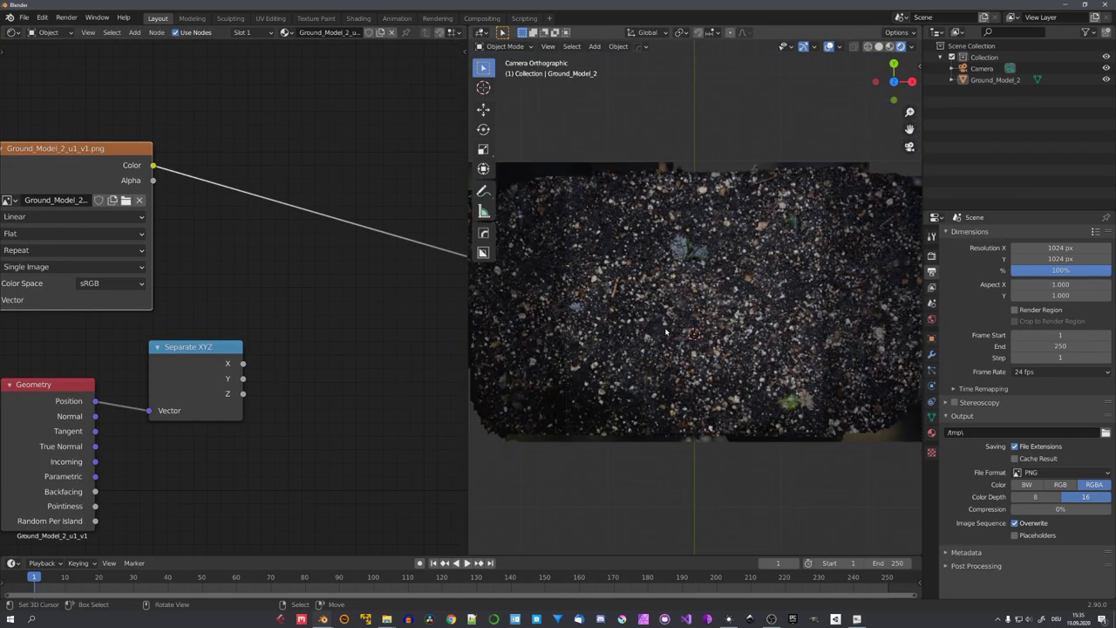
key("F11")
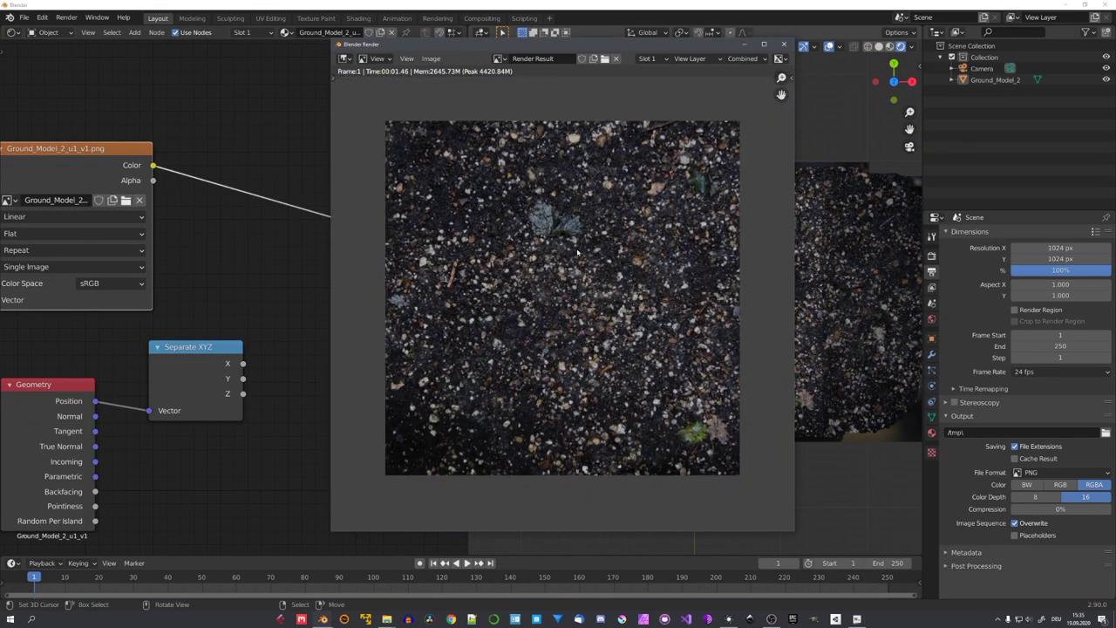
scroll(572, 261, "down", 1)
scroll(573, 281, "up", 1)
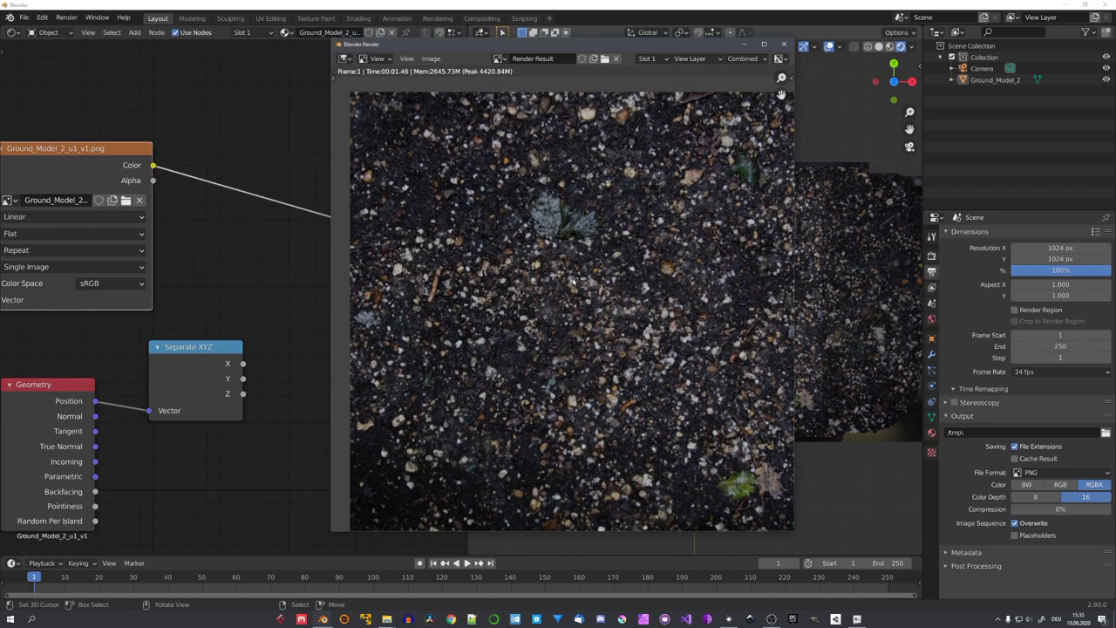
scroll(575, 275, "down", 2)
scroll(577, 269, "up", 1)
middle_click_drag(576, 268, 568, 273)
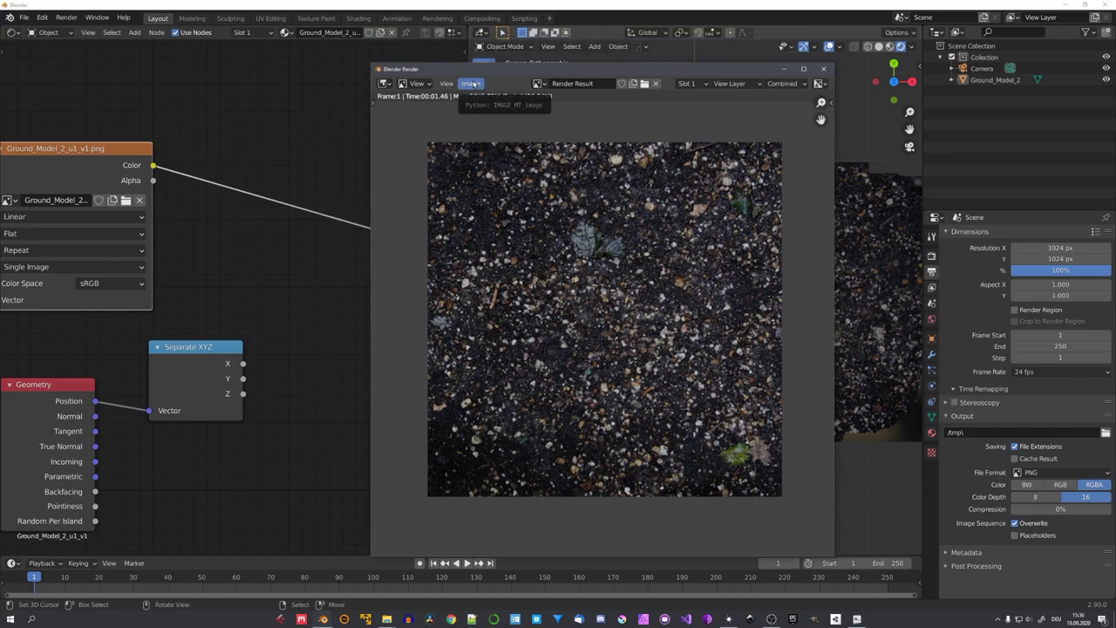
Save the colour render as Color.png and rearrange the texture and Viewer nodes.
left_click(471, 84)
left_click(493, 167)
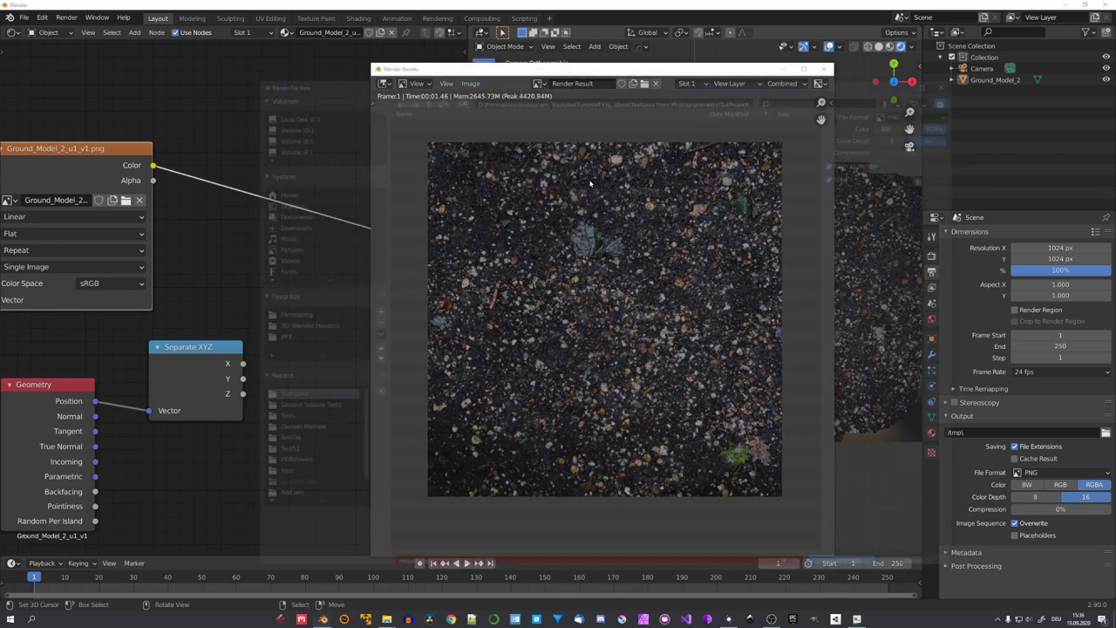
key("Return")
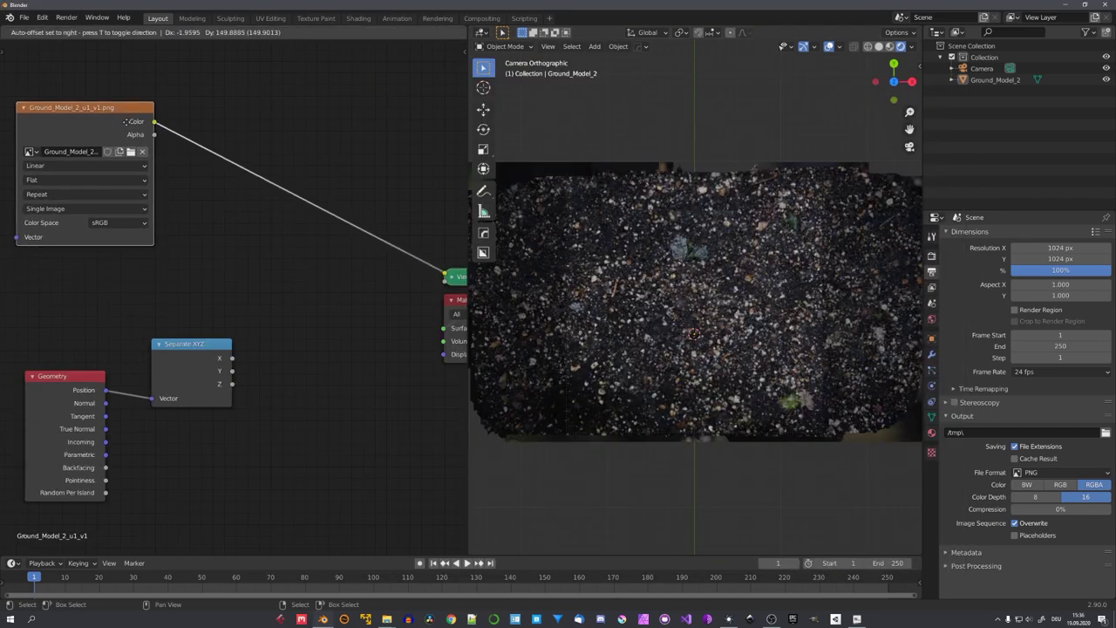
left_click_drag(128, 199, 159, 165)
middle_click_drag(232, 231, 183, 216)
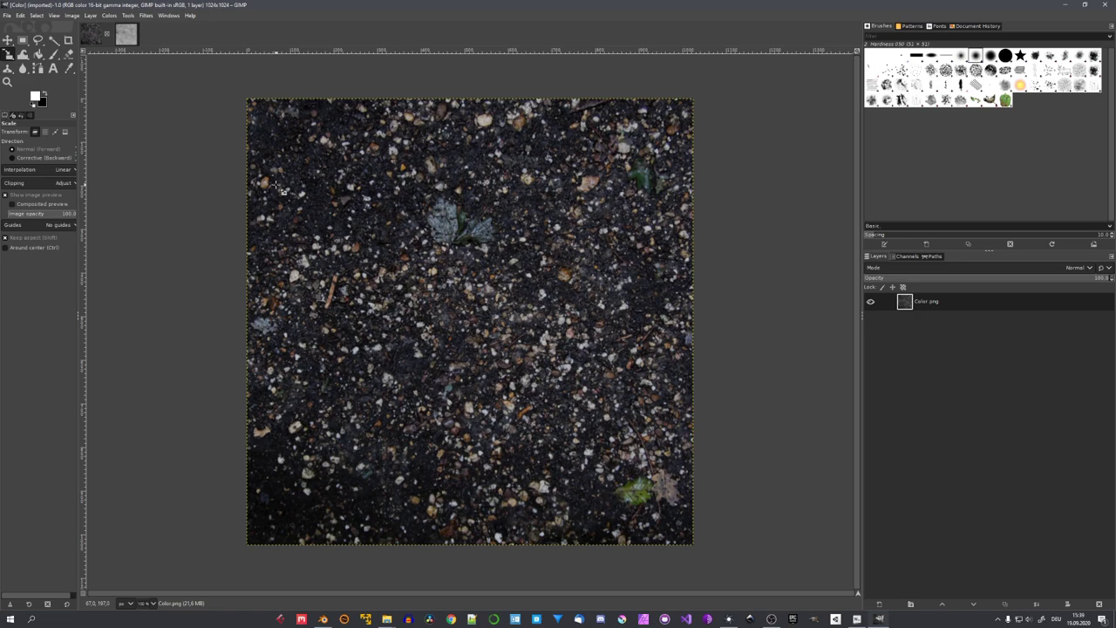
Apply Filters > Map > Tile Seamless to Color.png after checking the preview.
left_click(146, 15)
mouse_move(155, 164)
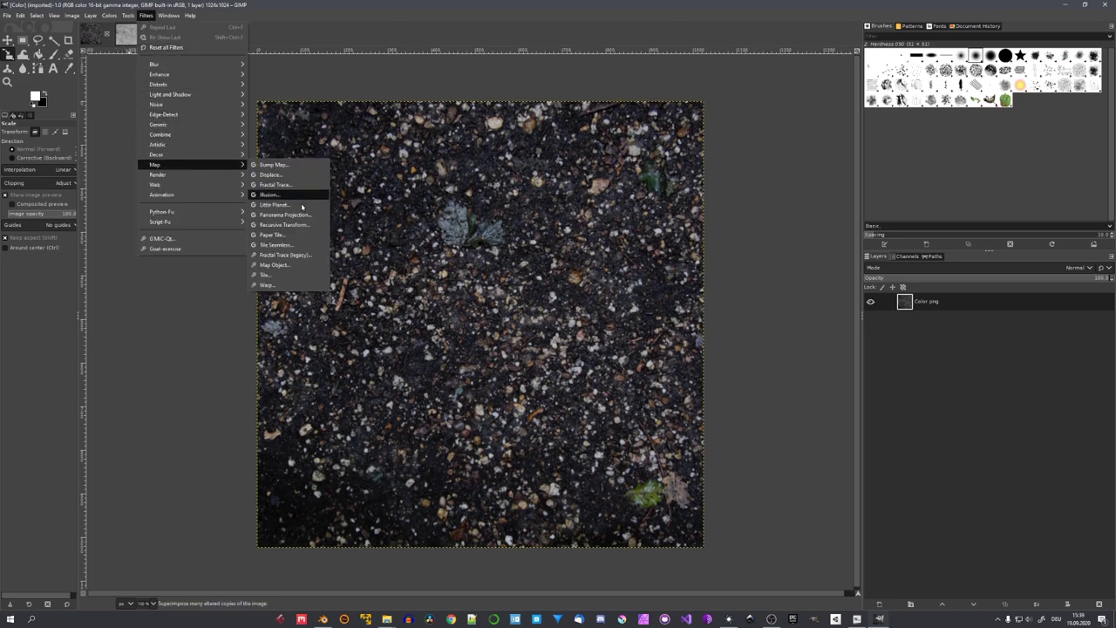
left_click(293, 249)
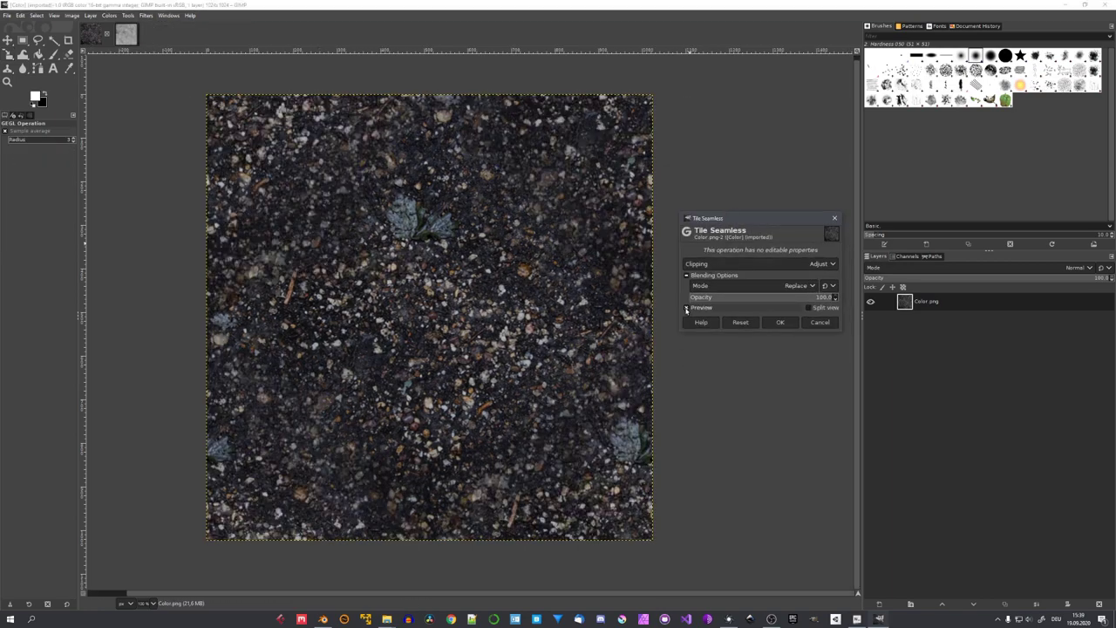
scroll(515, 281, "up", 3, "ctrl")
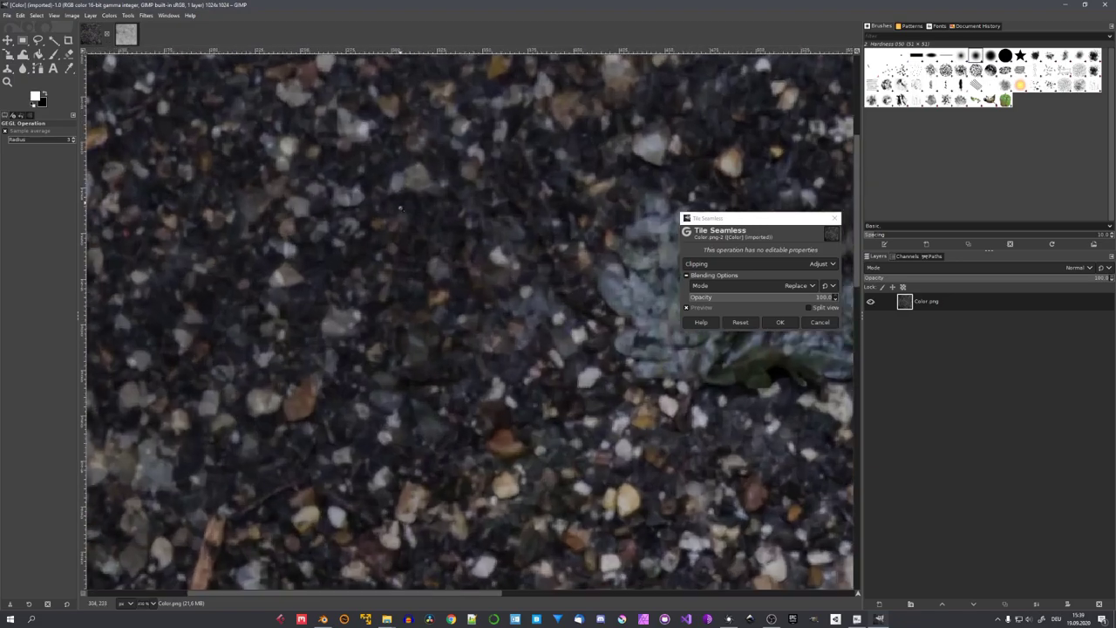
scroll(515, 281, "down", 1, "ctrl")
scroll(448, 279, "down", 2, "ctrl")
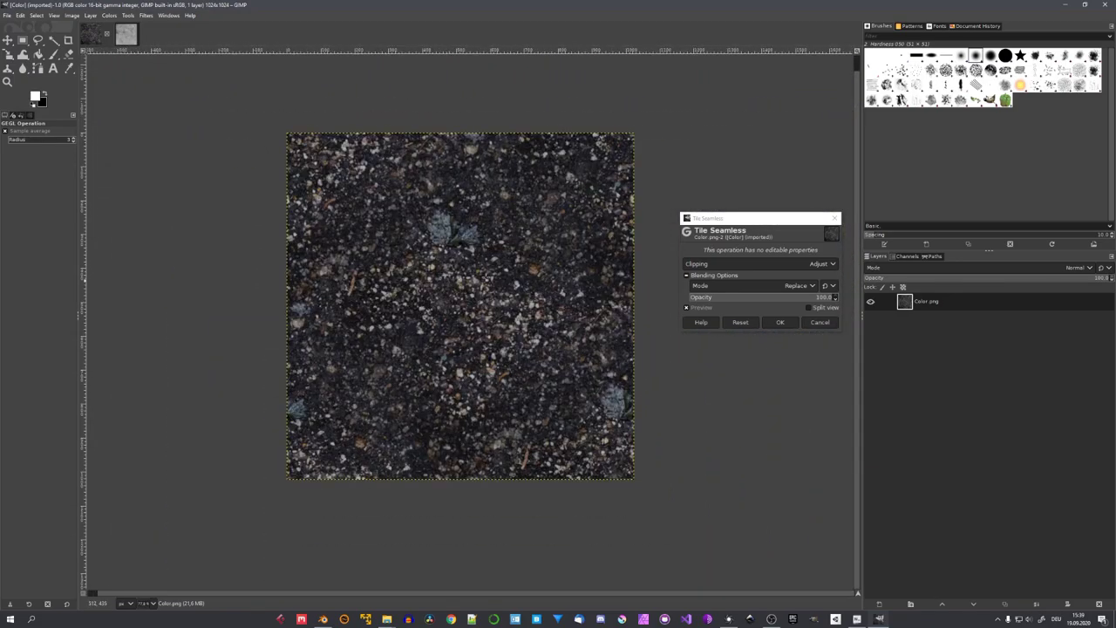
left_click_drag(737, 219, 692, 211)
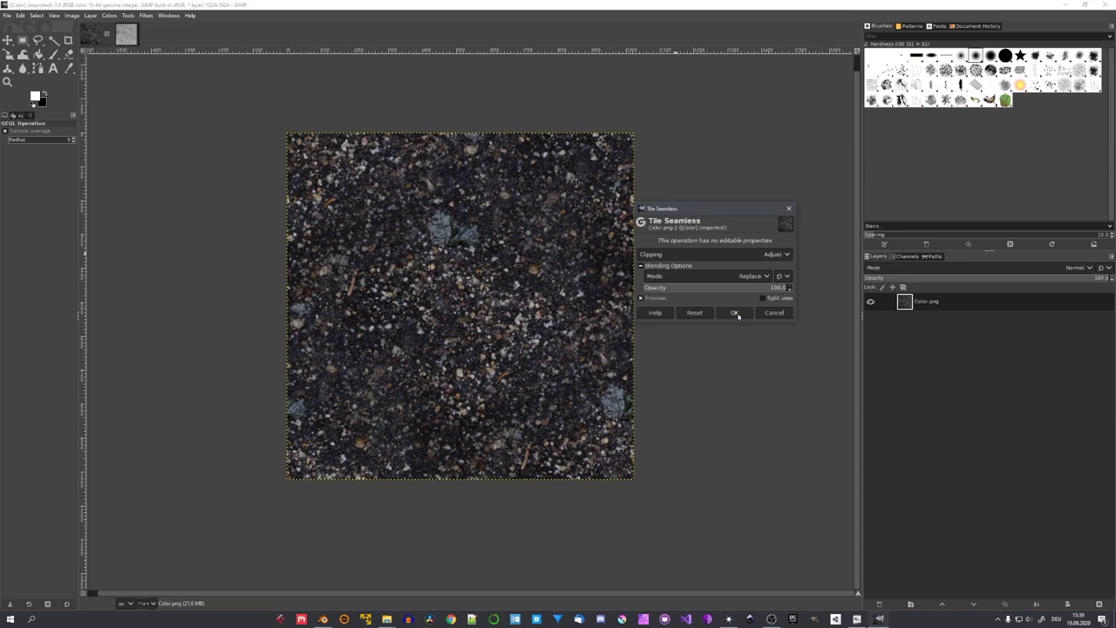
left_click(738, 315)
Repeat Tile Seamless on Height.png, then compare against the Color image.
key("alt+2")
key("ctrl+shift+f")
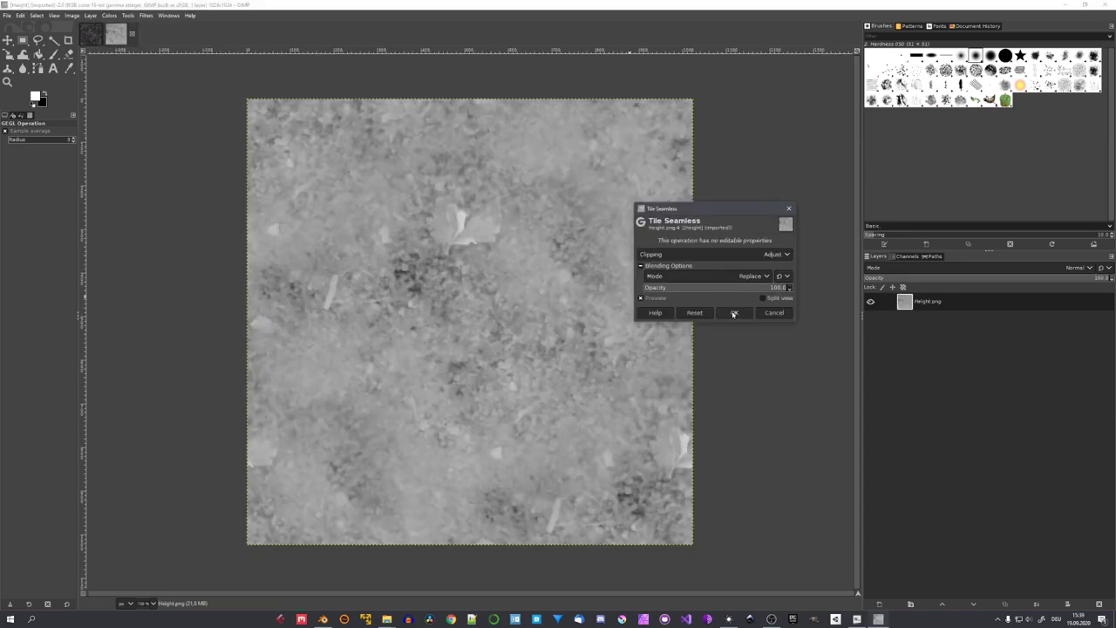
left_click(737, 314)
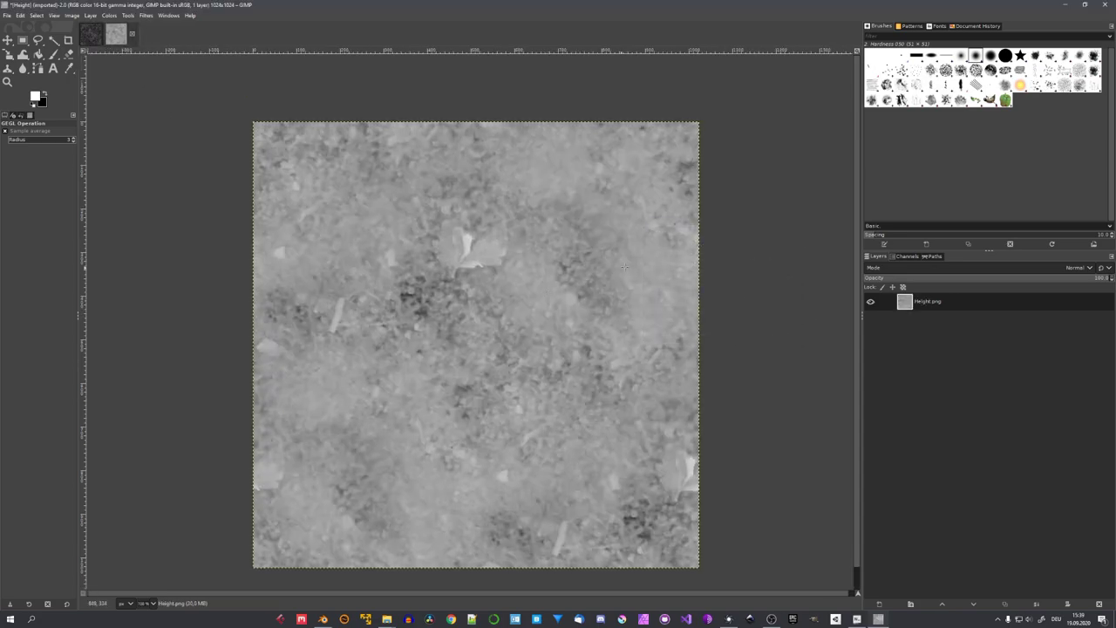
scroll(573, 288, "up", 1, "ctrl")
scroll(573, 289, "down", 1, "ctrl")
scroll(573, 289, "down", 1, "ctrl")
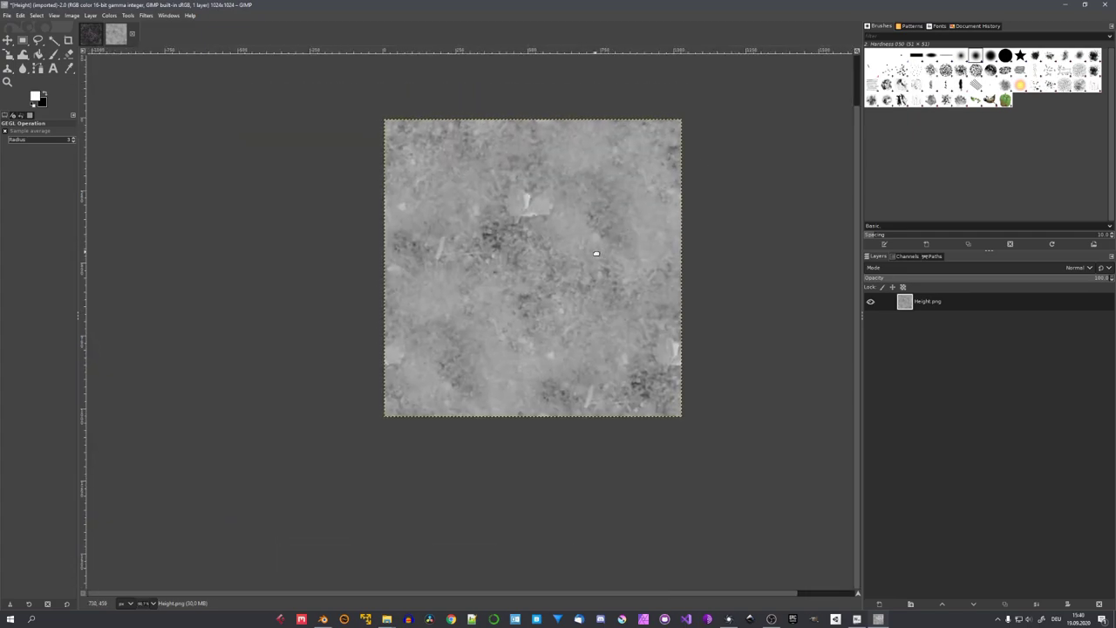
scroll(573, 288, "down", 4, "ctrl")
scroll(573, 289, "up", 3, "ctrl")
scroll(514, 319, "up", 1, "ctrl")
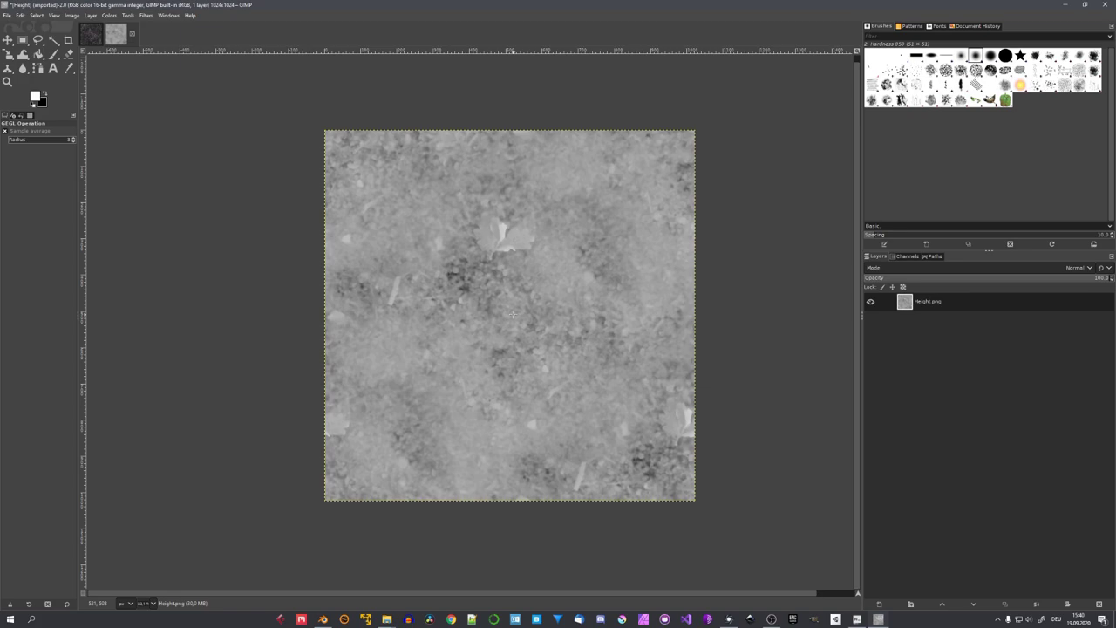
key("ctrl+Tab")
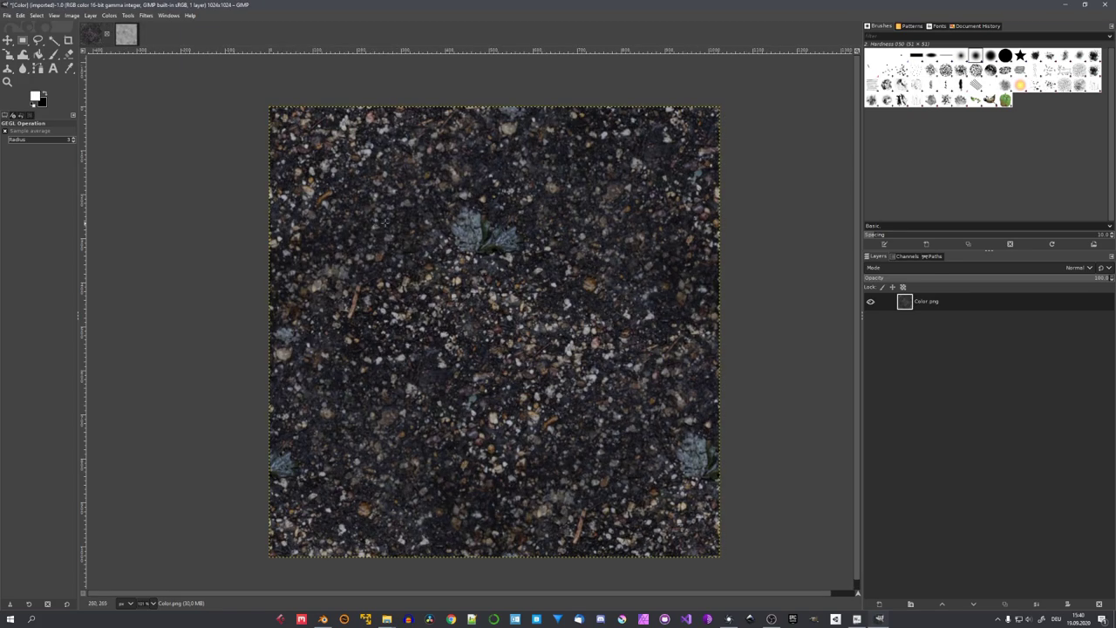
middle_click_drag(385, 223, 375, 228)
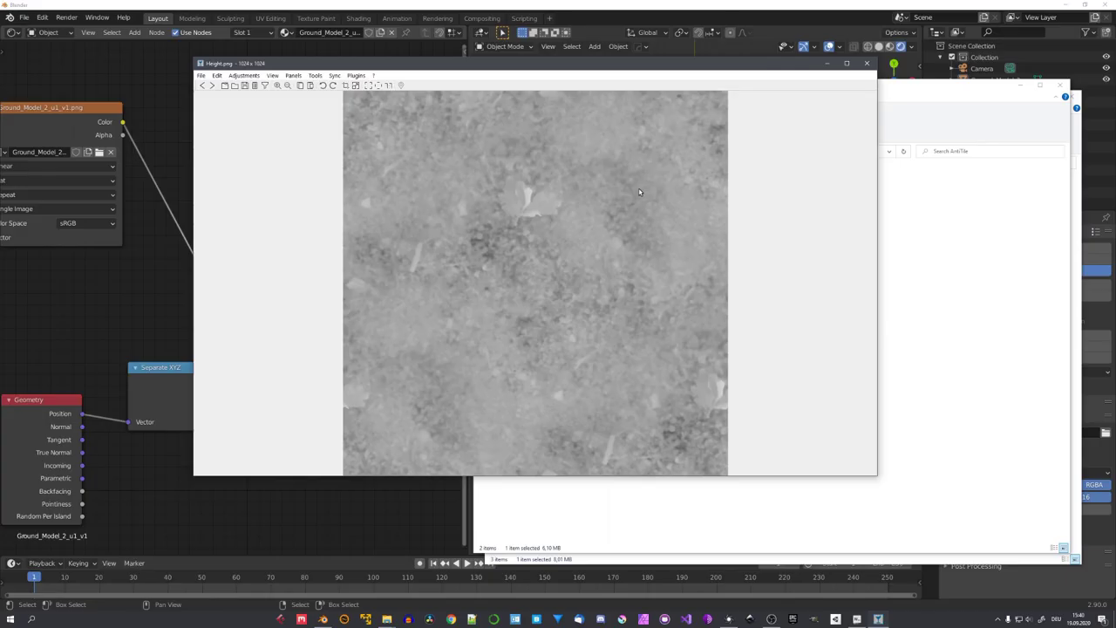
Step from Height.png to Color.png in the image viewer.
key("Left")
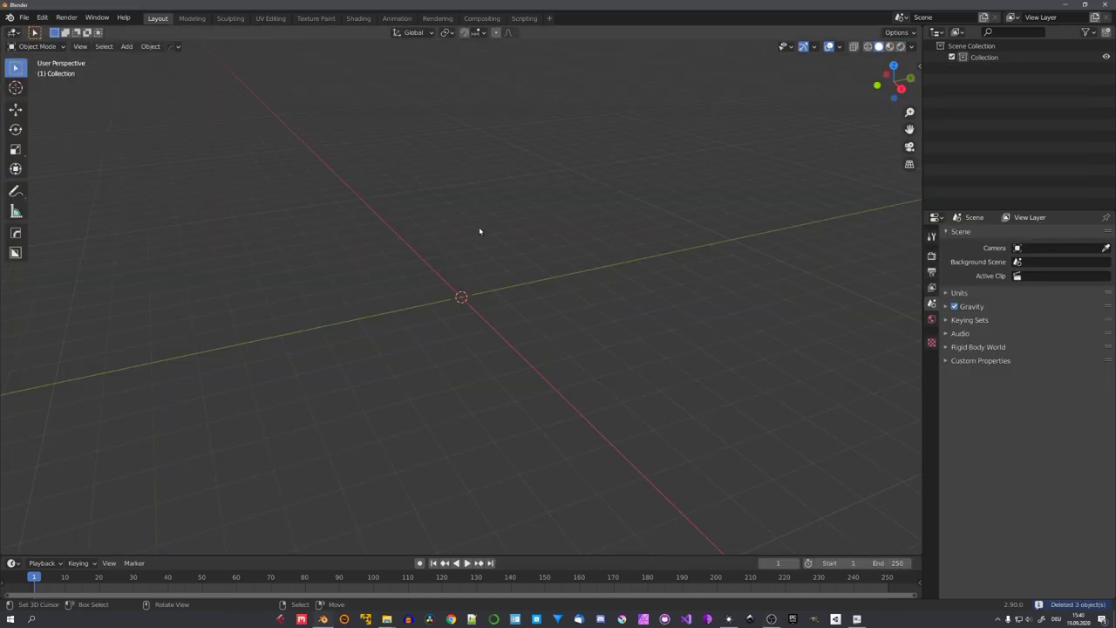
Set Cycles to the Experimental feature set rendering on GPU Compute.
left_click(1046, 273)
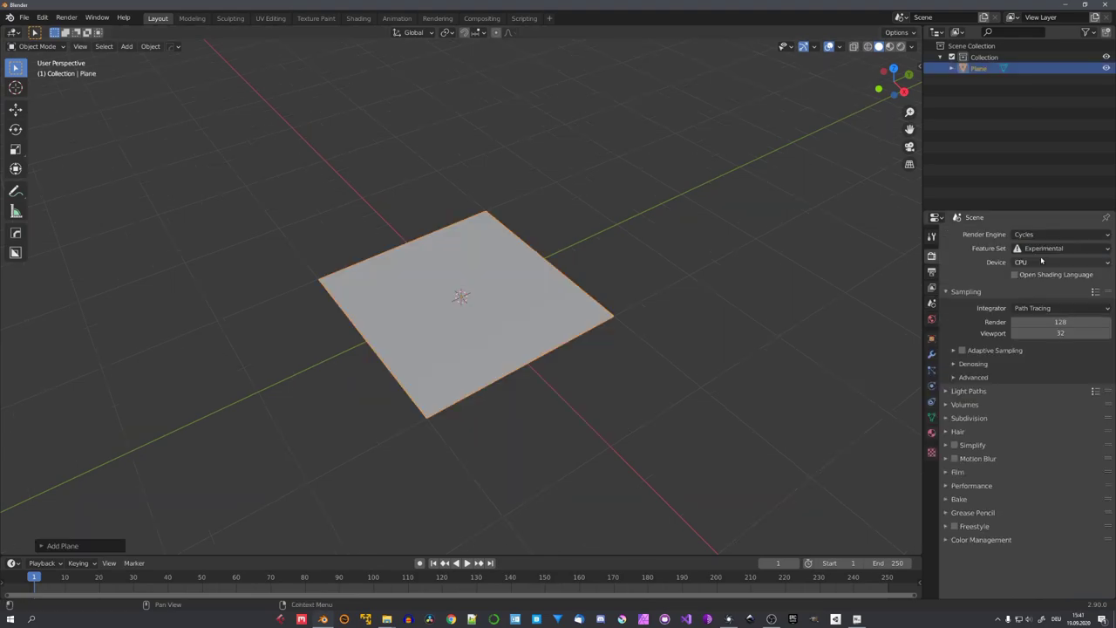
left_click(1059, 262)
left_click(1046, 290)
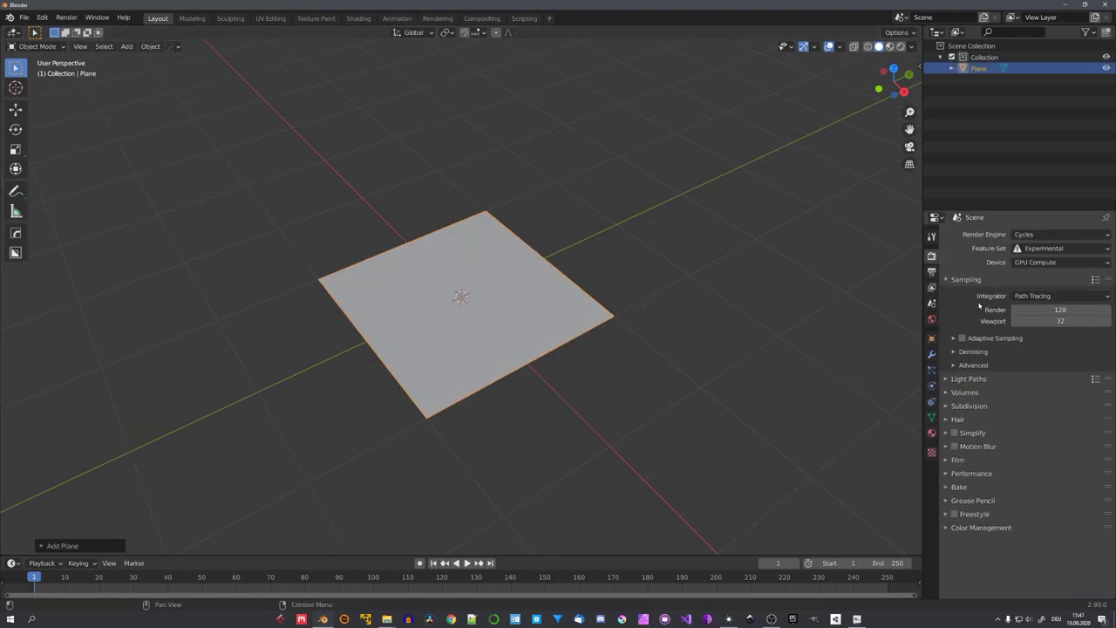
Add a Simple Subdivision modifier to the plane with Adaptive subdivision on.
left_click(932, 353)
left_click(966, 234)
left_click(881, 394)
left_click(1068, 269)
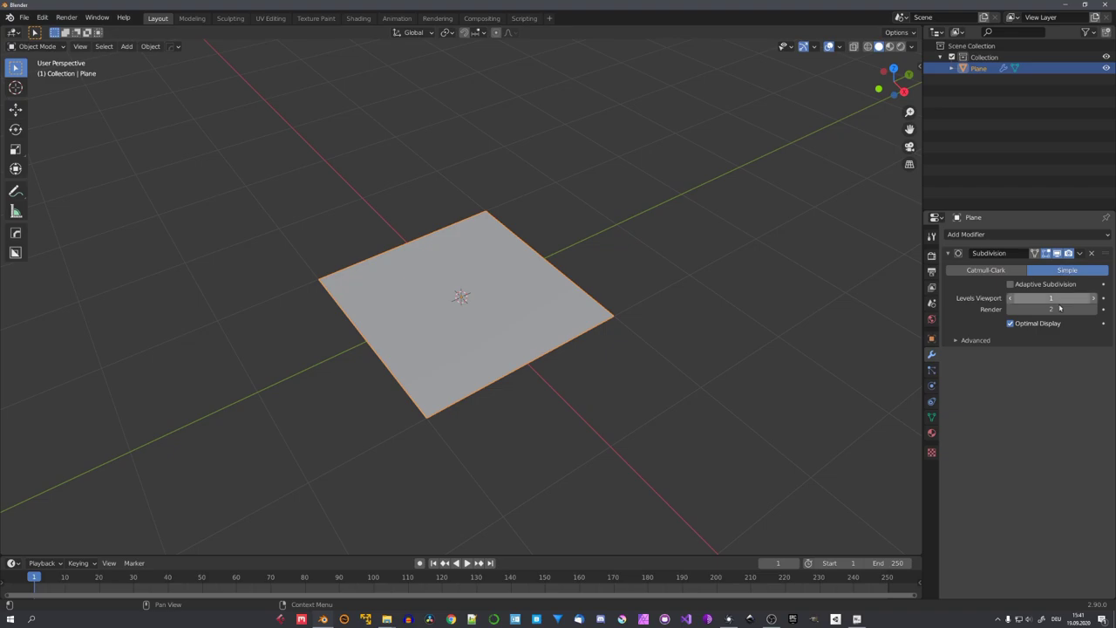
left_click(1011, 284)
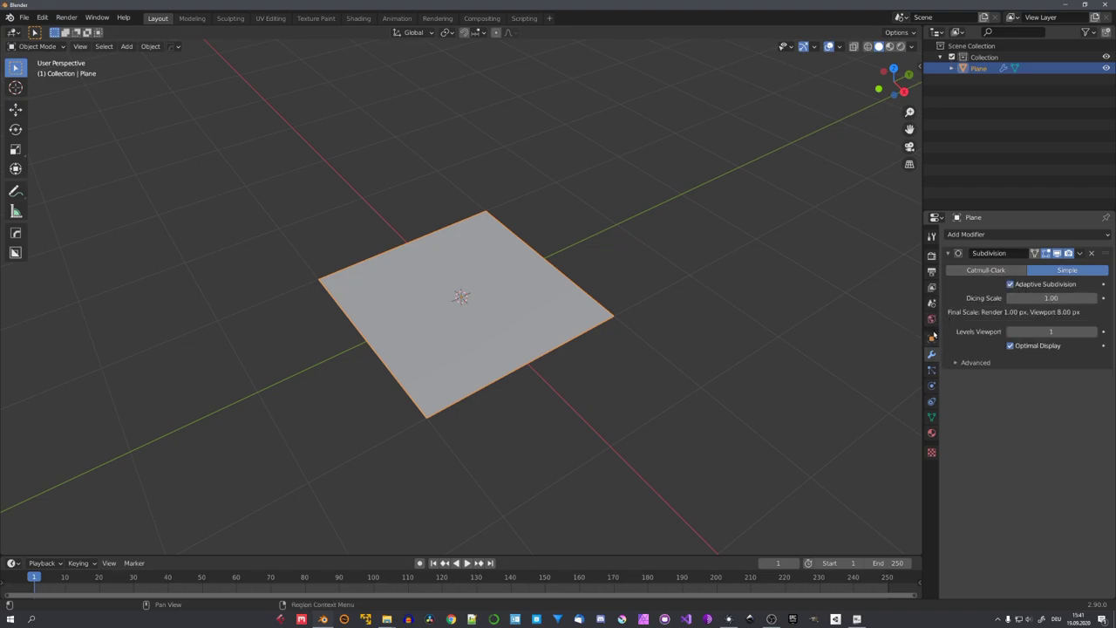
Create a new material and drag Color.png and Height.png into a shader editor.
left_click(932, 433)
left_click(1047, 319)
left_click_drag(5, 27, 439, 261)
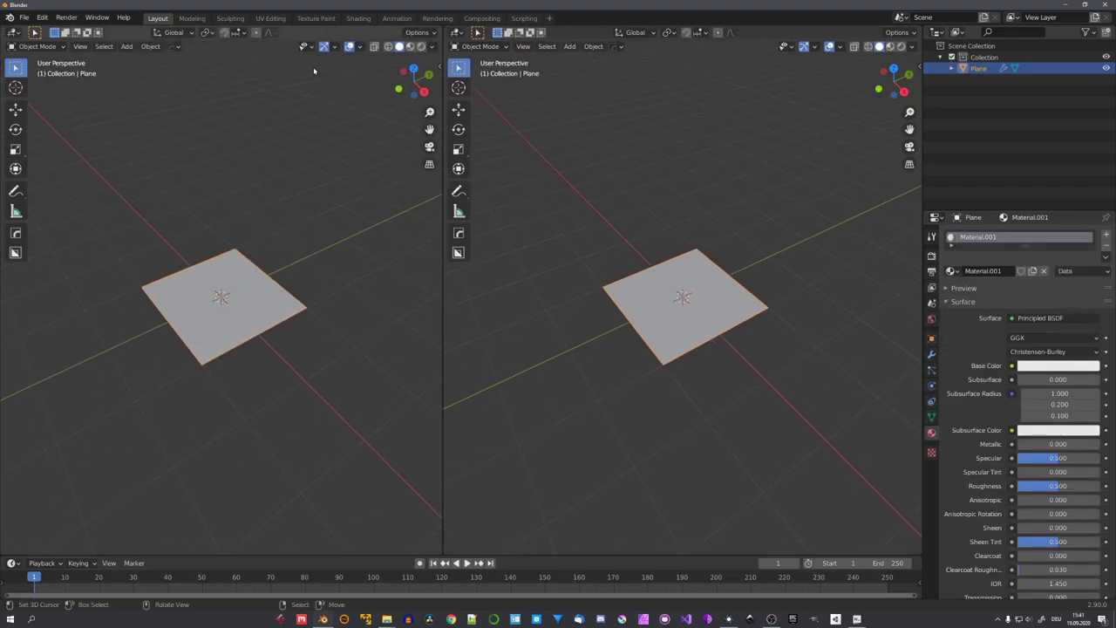
left_click(14, 33)
left_click(34, 70)
mouse_move(769, 245)
left_mouse_down()
mouse_move(656, 202)
mouse_move(198, 256)
left_mouse_up()
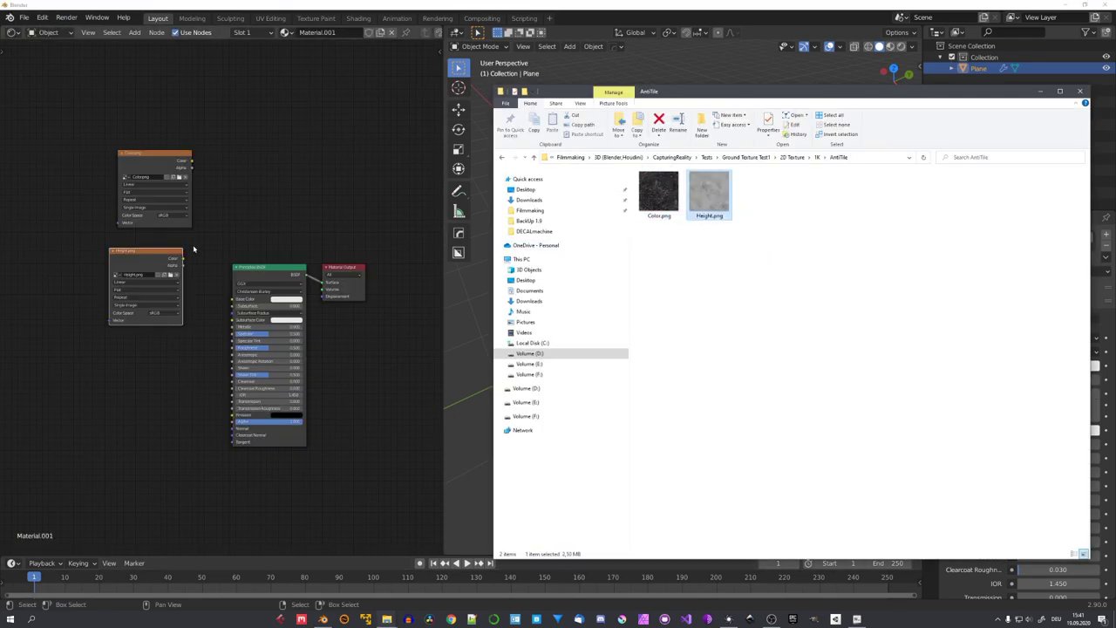
Connect Color.png to the Principled BSDF Base Color and arrange the nodes.
scroll(192, 244, "up", 2)
left_click_drag(185, 146, 309, 334)
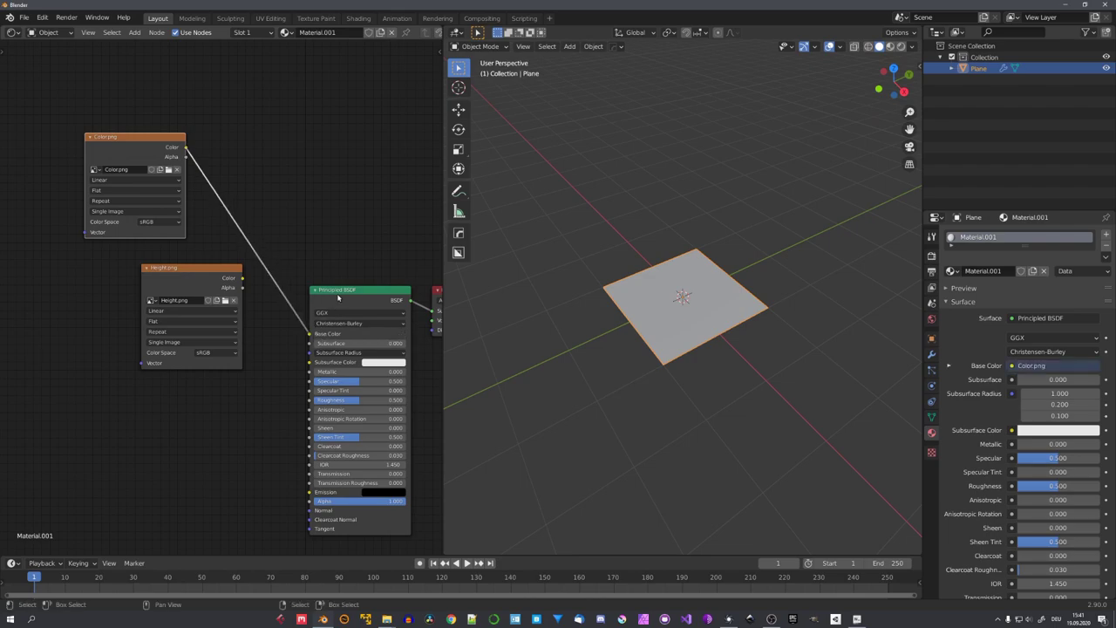
left_click_drag(338, 298, 312, 194)
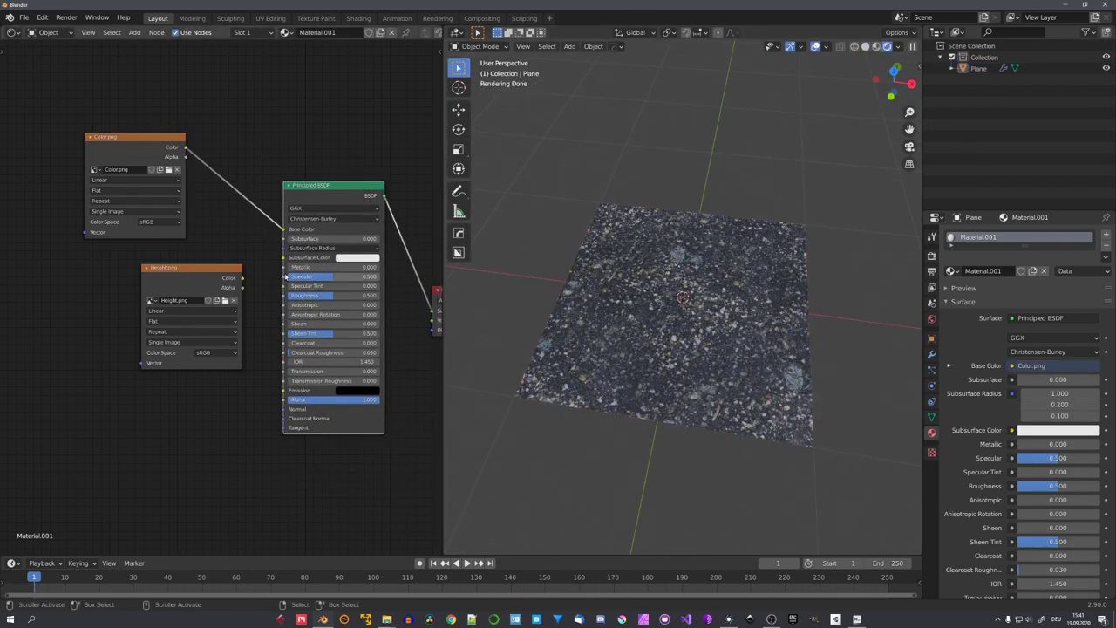
left_click_drag(230, 283, 232, 445)
Route Height.png through a Displacement node to the output, using Displacement and Bump.
left_click_drag(170, 376, 71, 376)
left_click_drag(255, 353, 156, 363)
scroll(898, 418, "down", 3)
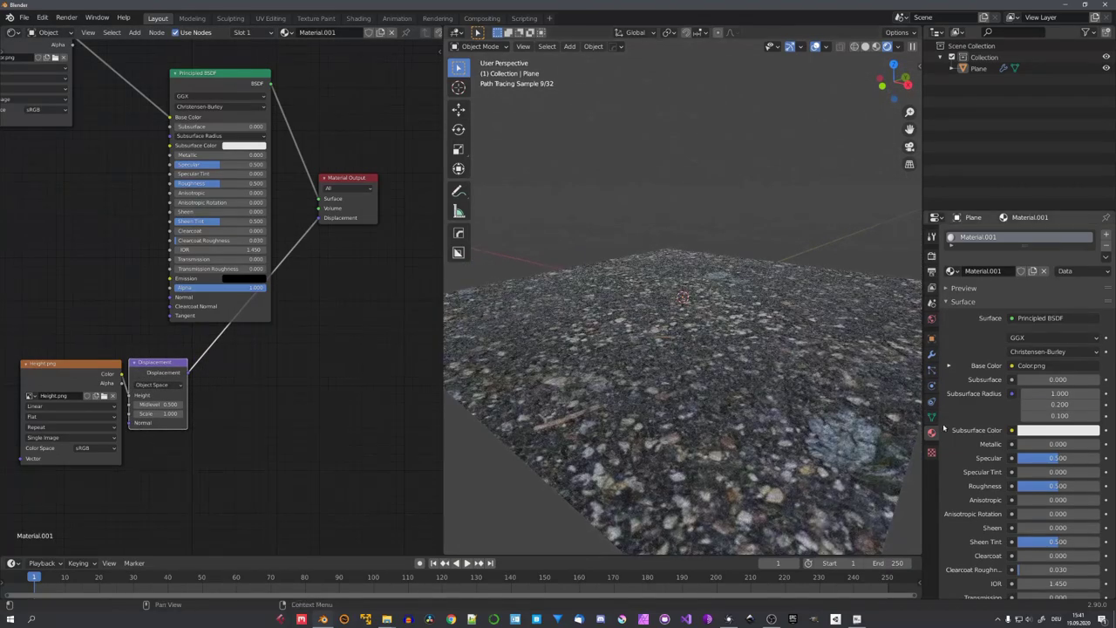
scroll(959, 453, "down", 4)
scroll(966, 466, "down", 4)
scroll(970, 471, "down", 3)
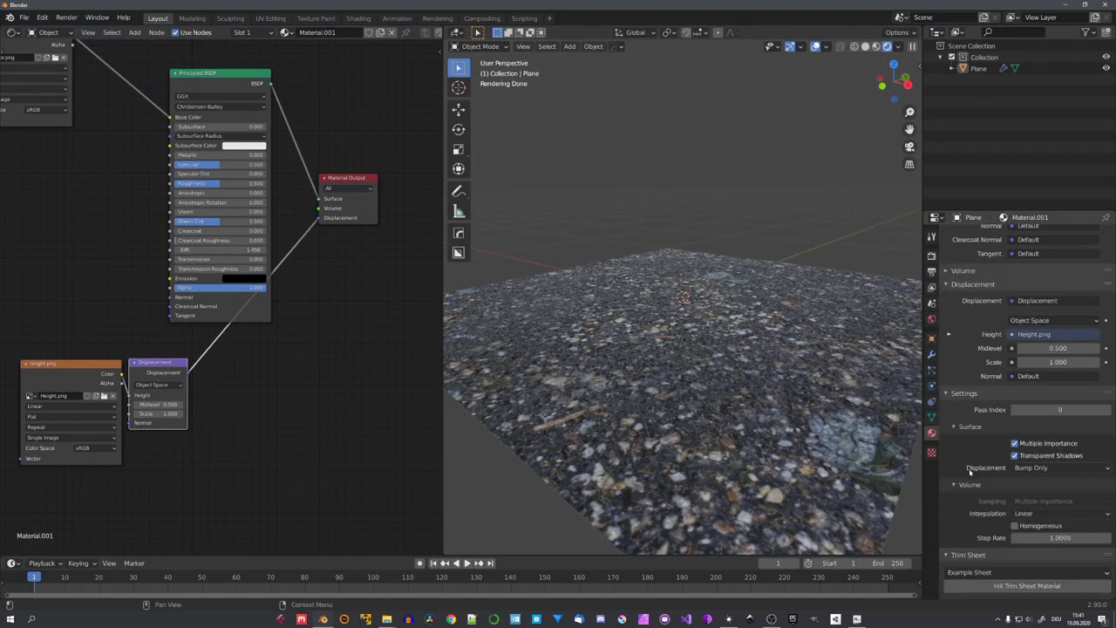
left_click(1038, 468)
left_click(1035, 505)
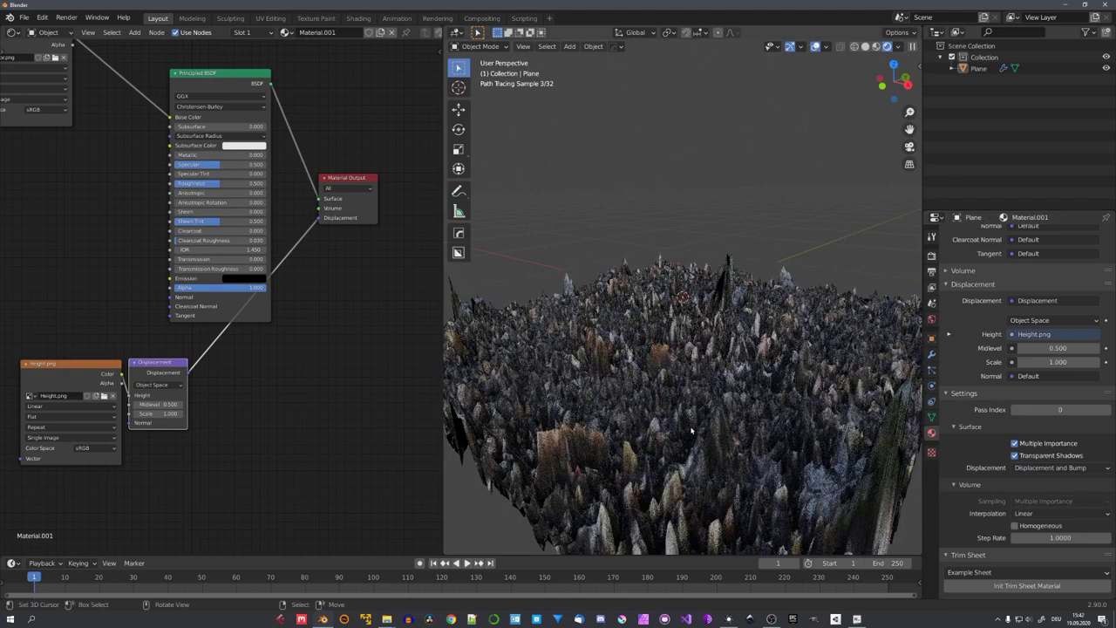
Set the Displacement node Scale to 0.1.
scroll(288, 410, "up", 3)
left_click(311, 423)
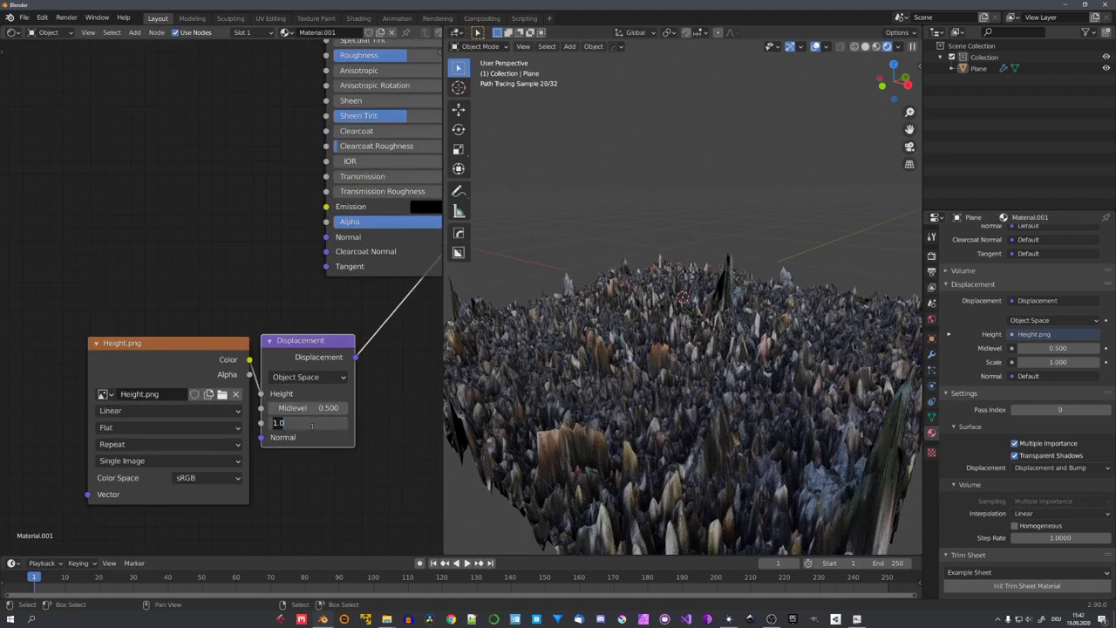
key("BackSpace")
type("0.1")
key("Return")
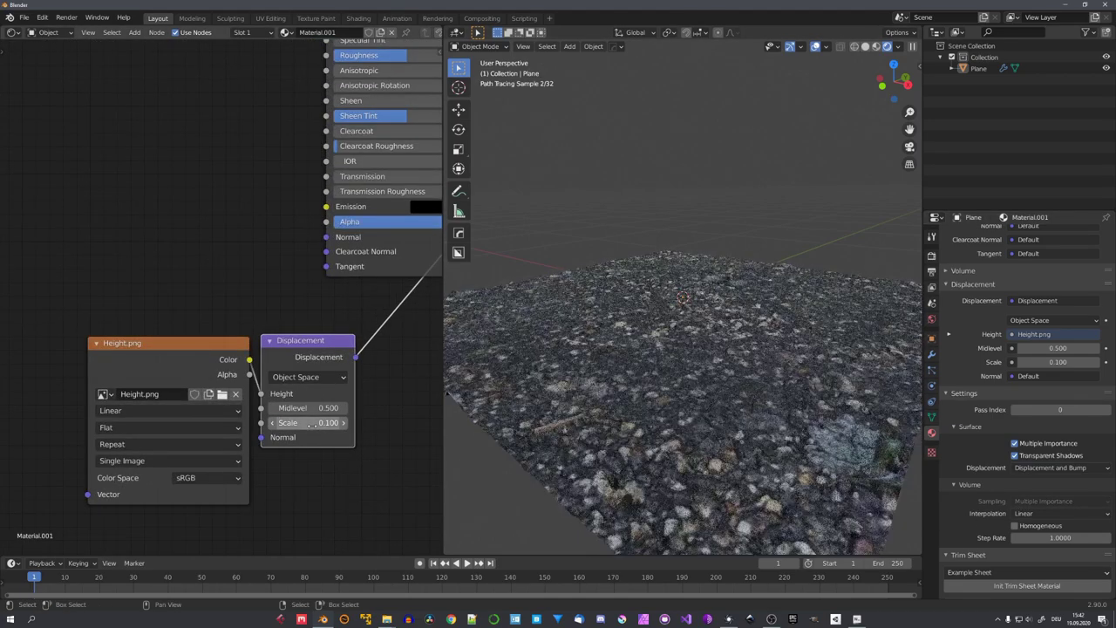
Feed the Mapping vector into Height.png and check the tiling from Top view.
scroll(180, 289, "down", 5)
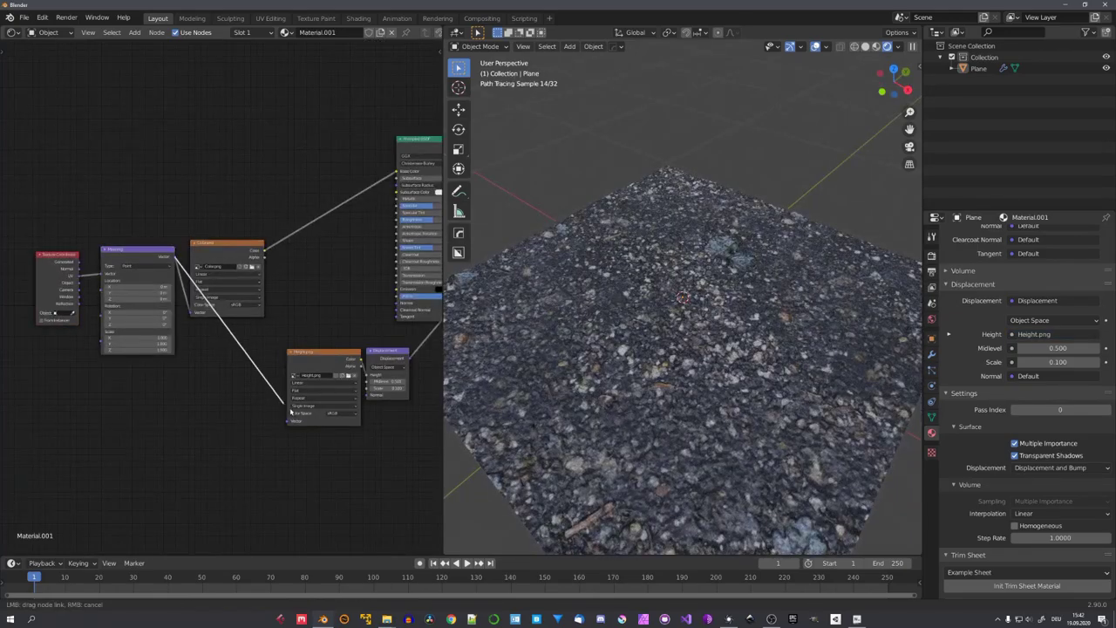
left_click_drag(175, 256, 289, 422)
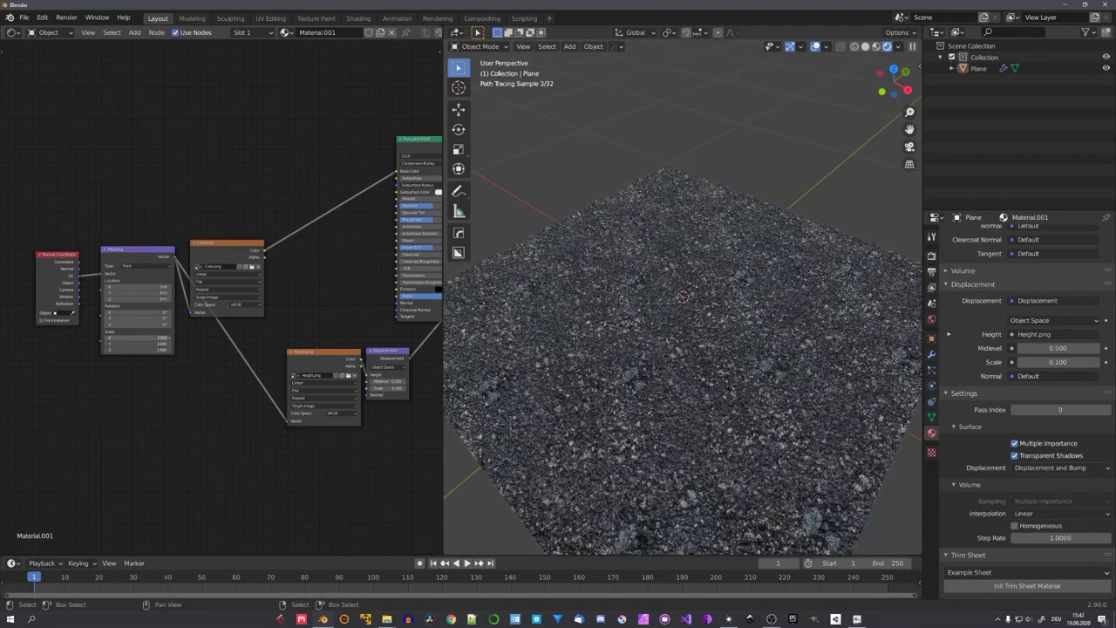
middle_click_drag(663, 341, 712, 350)
middle_click_drag(737, 402, 733, 398)
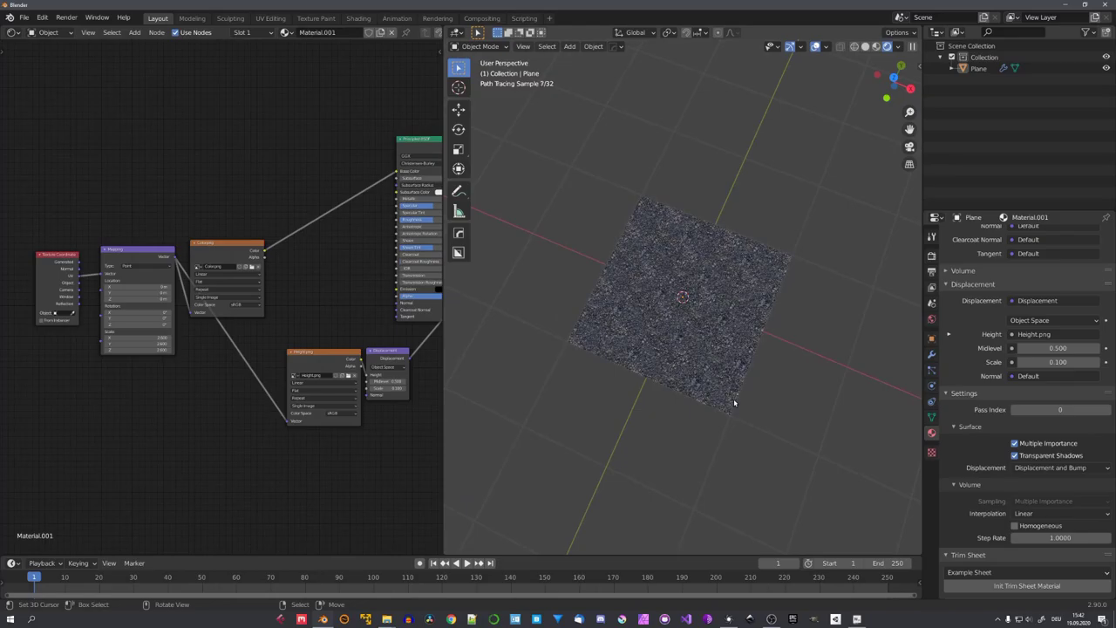
key("KP_7")
scroll(690, 322, "up", 5)
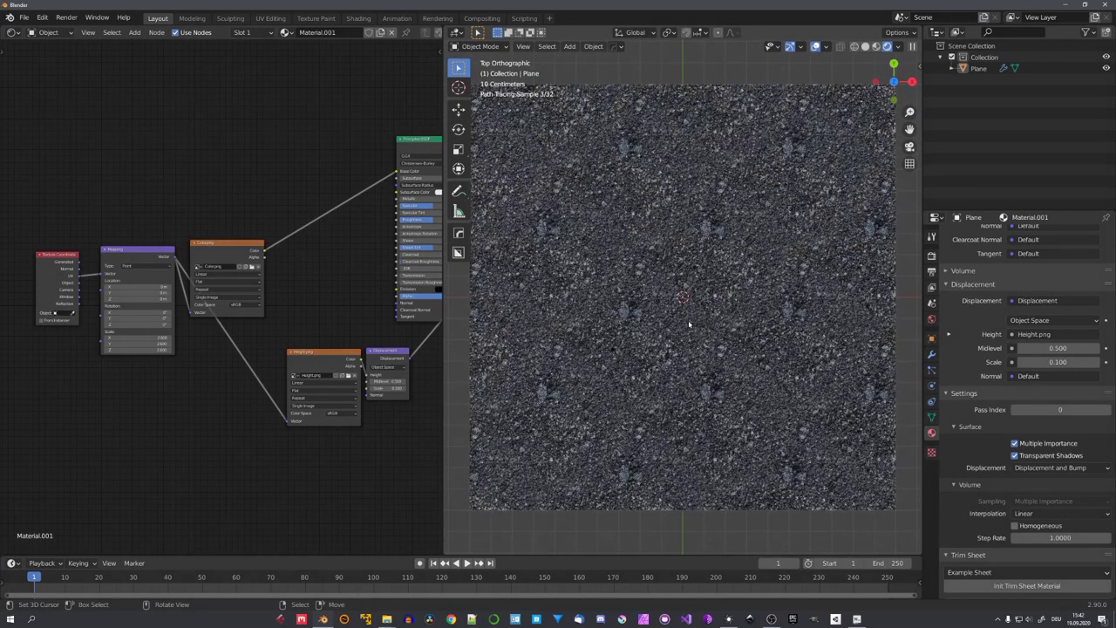
scroll(688, 320, "up", 3)
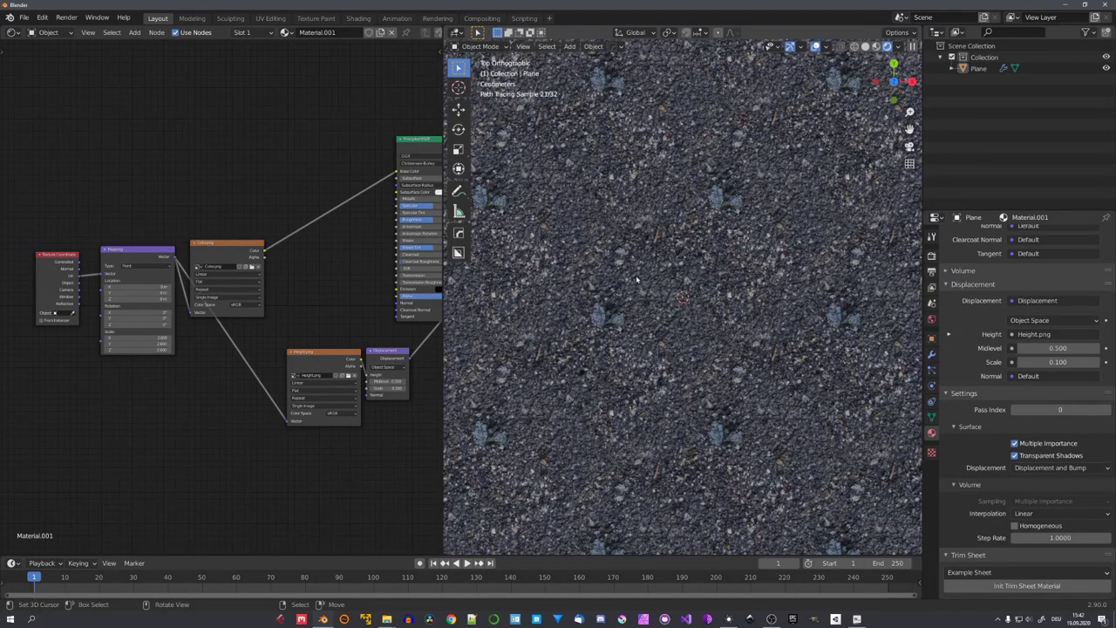
scroll(646, 292, "down", 5)
mouse_move(707, 366)
middle_mouse_down()
mouse_move(689, 322)
mouse_move(742, 349)
middle_mouse_up()
scroll(695, 323, "up", 3)
Switch the viewport to solid shading to view the displaced plane.
key("z")
left_click(793, 364)
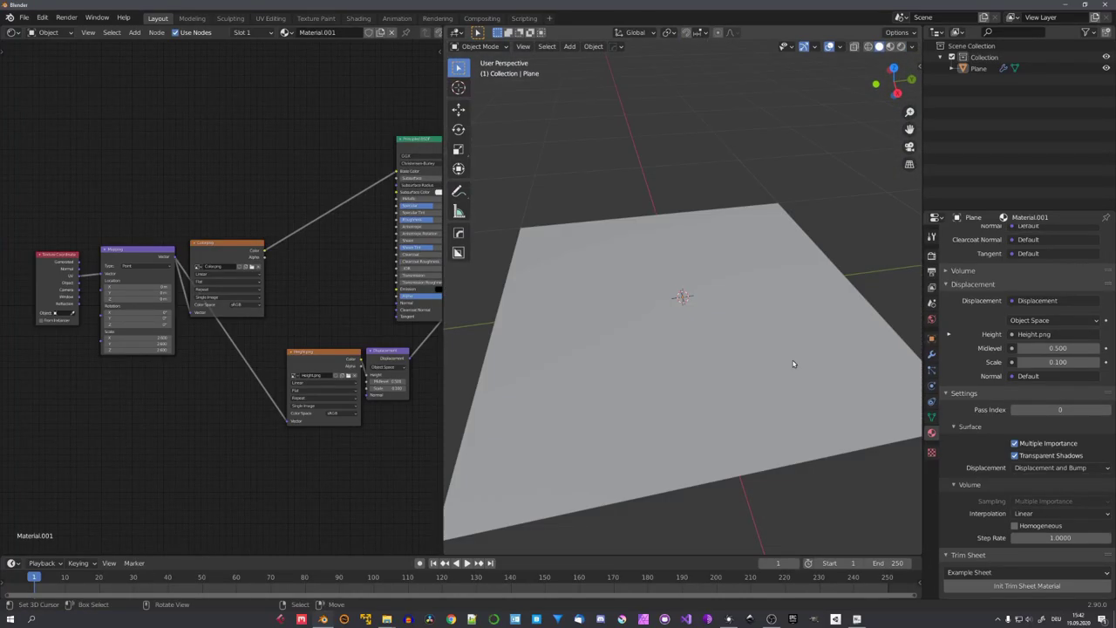